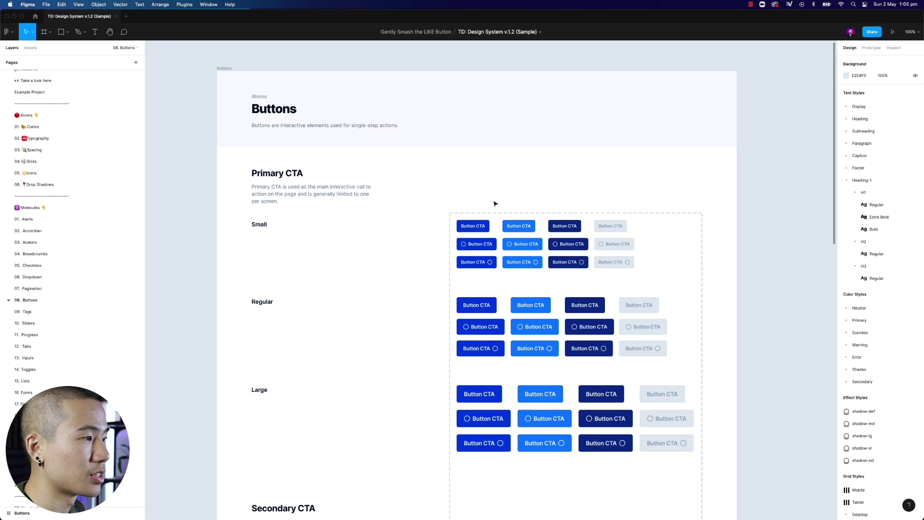
Step: Search the assets for "button" and place a Button instance on the empty canvas beside the Buttons frame
scroll(548, 193, down, 2)
click(32, 48)
text(b)
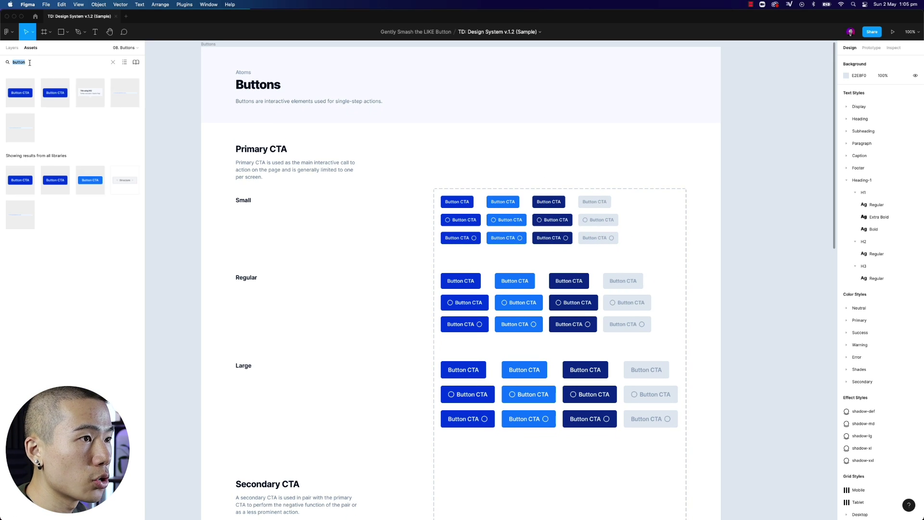
text(utton)
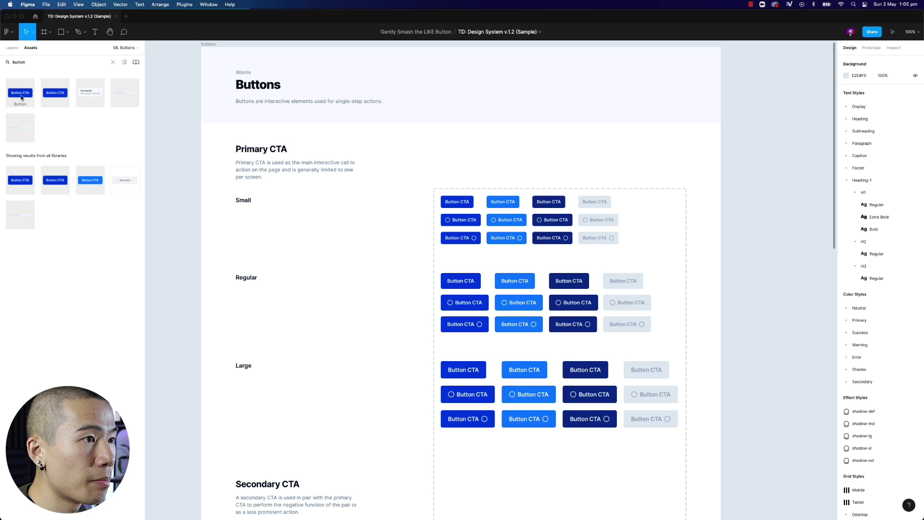
drag(22, 96, 789, 182)
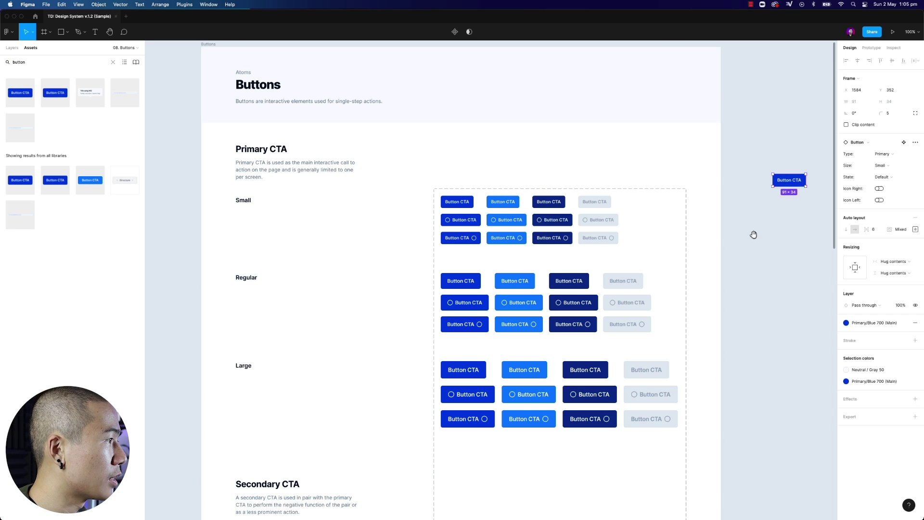
scroll(754, 233, right, 10)
drag(474, 185, 549, 234)
scroll(572, 216, down, 2)
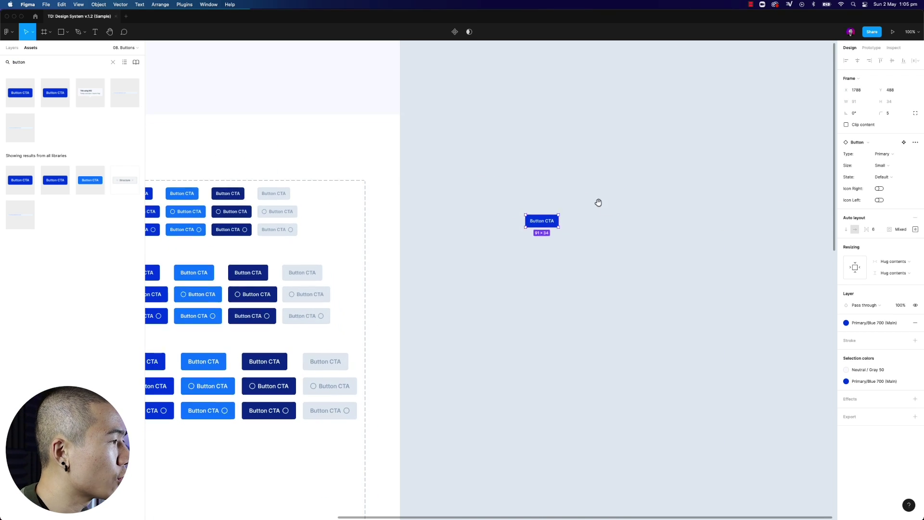
Step: Switch the placed button's Type to Secondary and back to Primary
click(882, 153)
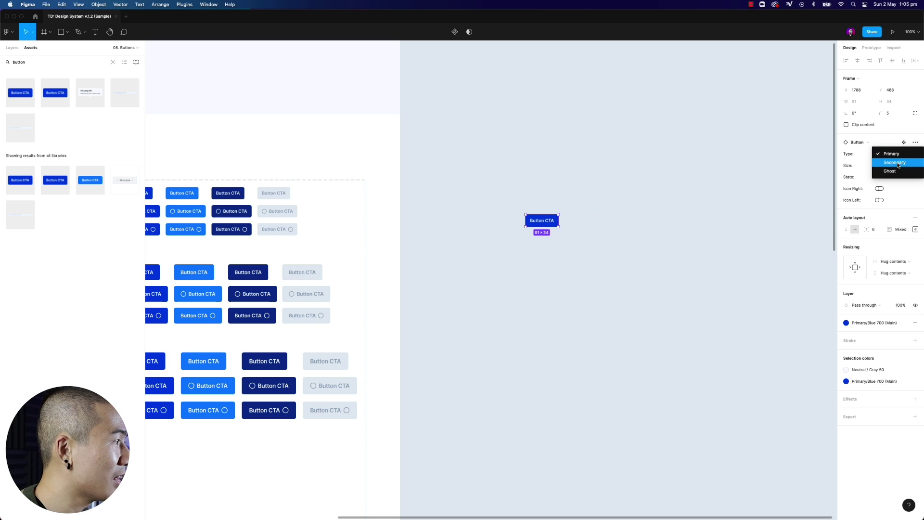
click(913, 164)
click(895, 154)
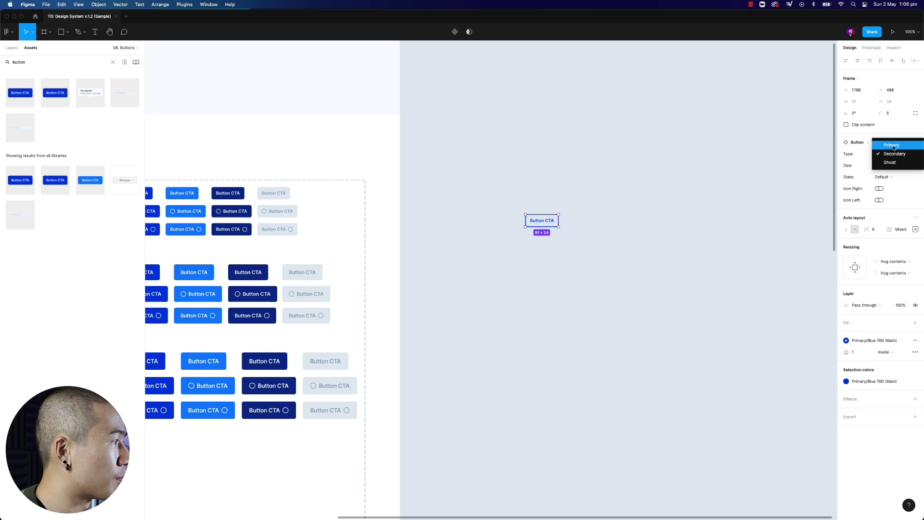
click(894, 146)
Step: Cycle the button's Size through Regular, Large and Small, and set its State to Hover
click(896, 165)
click(896, 177)
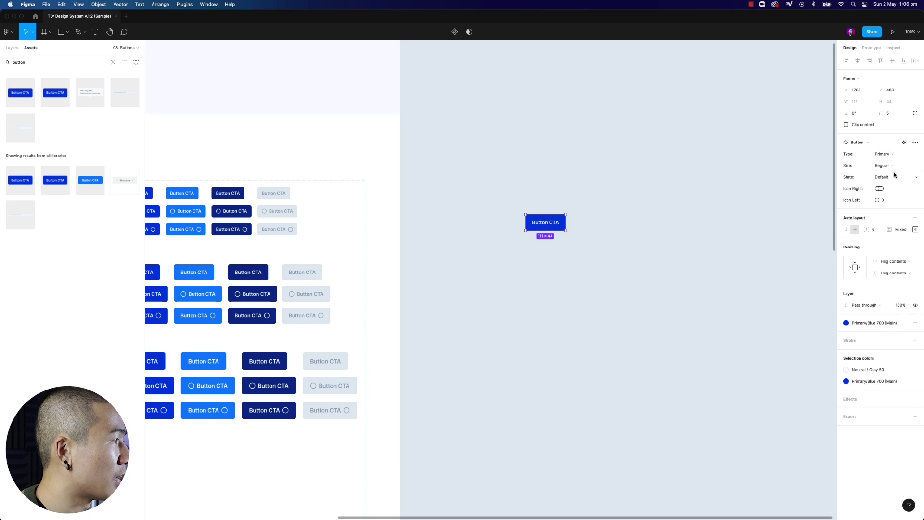
click(889, 165)
click(890, 174)
click(891, 165)
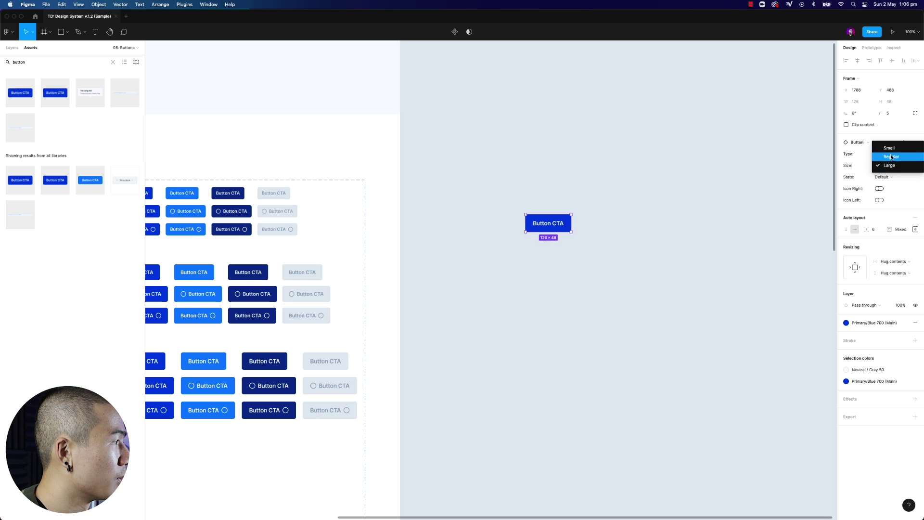
click(889, 148)
click(890, 177)
click(895, 185)
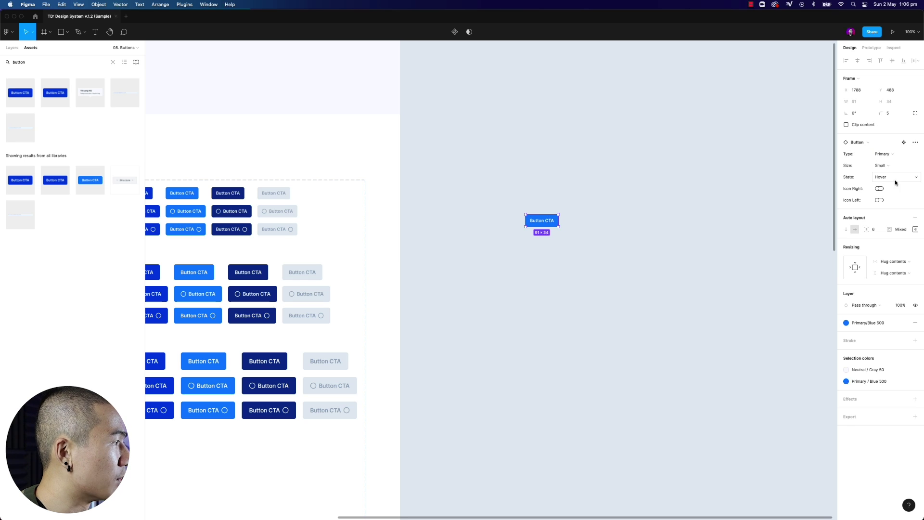
Step: Delete the button instance placed on the empty canvas beside the Buttons frame
click(501, 185)
scroll(529, 207, up, 5)
scroll(529, 207, left, 8)
drag(616, 215, 677, 285)
key(Delete)
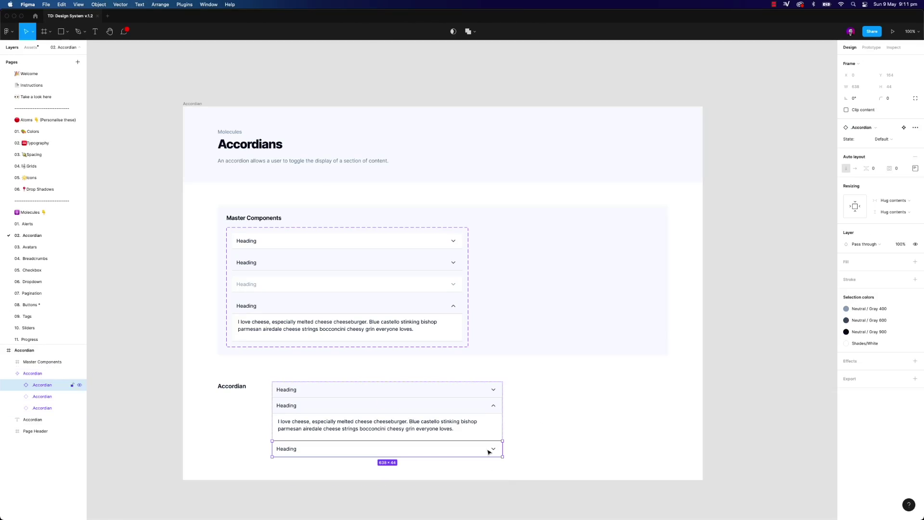
Step: Change the State variant of the last item in the example accordion on the Accordian page
click(881, 139)
click(890, 155)
click(649, 402)
Step: Look through the Avatars, Dropdown, Tags and Sliders component pages
click(48, 246)
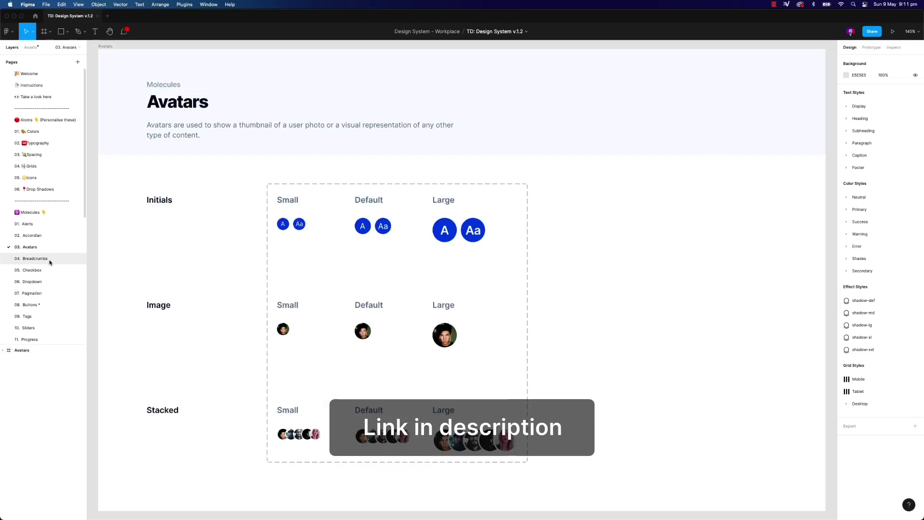
click(45, 281)
click(46, 316)
click(47, 328)
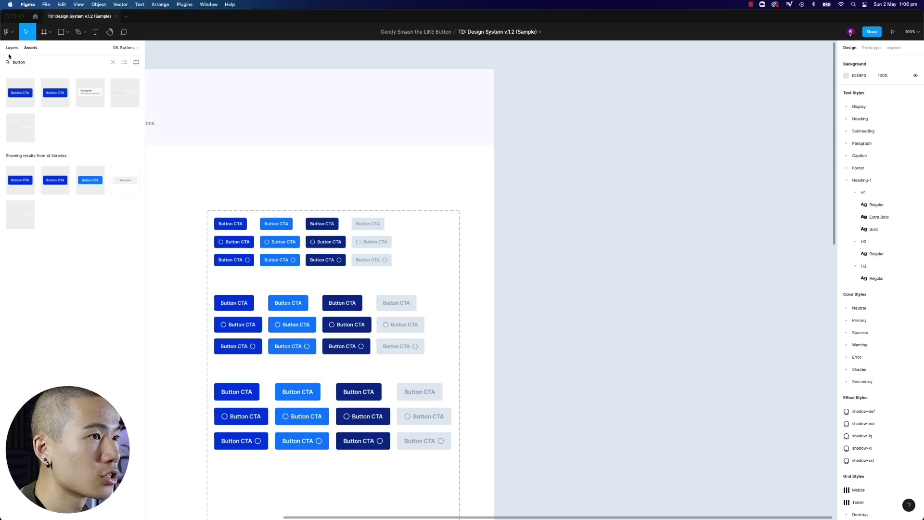
Step: Open the Example Project page containing the blank Desktop - 1 frame
click(12, 48)
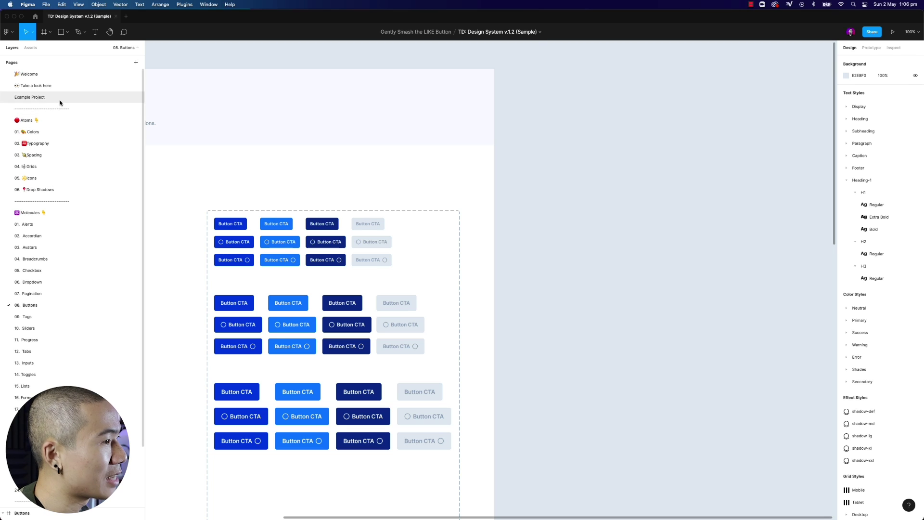
click(60, 101)
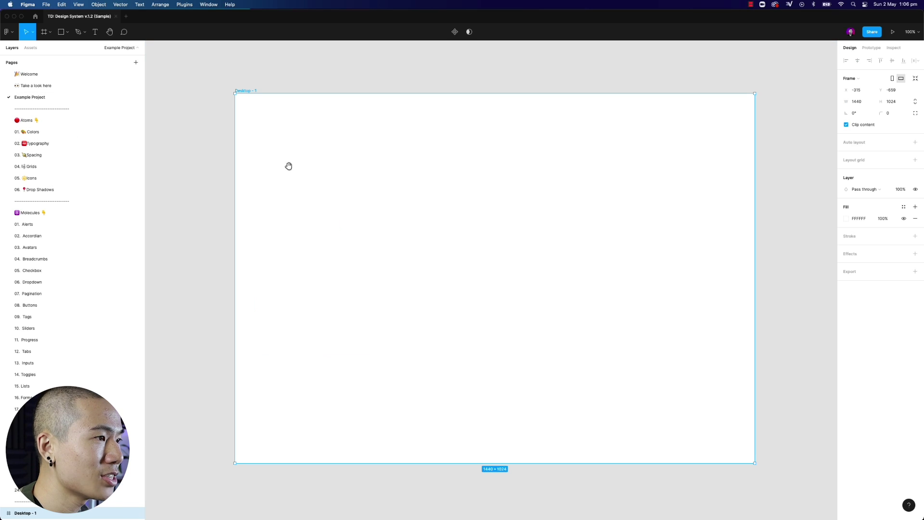
scroll(268, 109, right, 1)
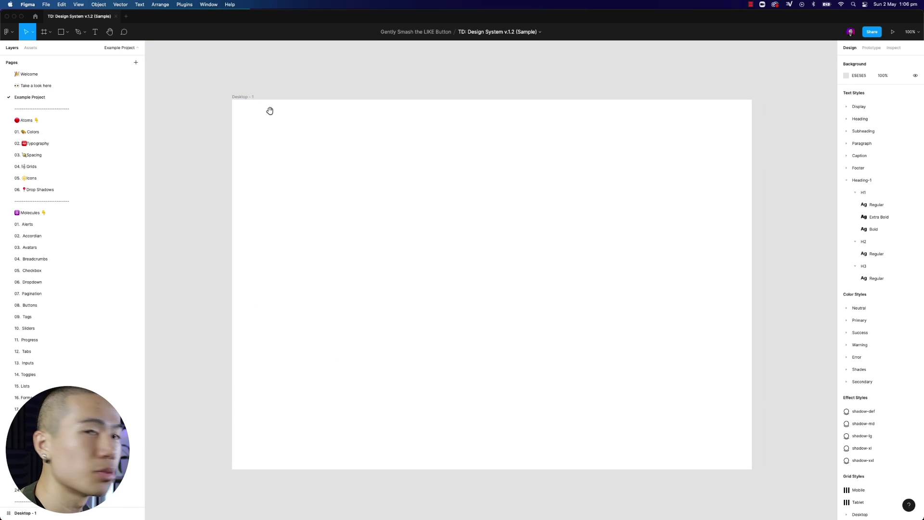
click(259, 115)
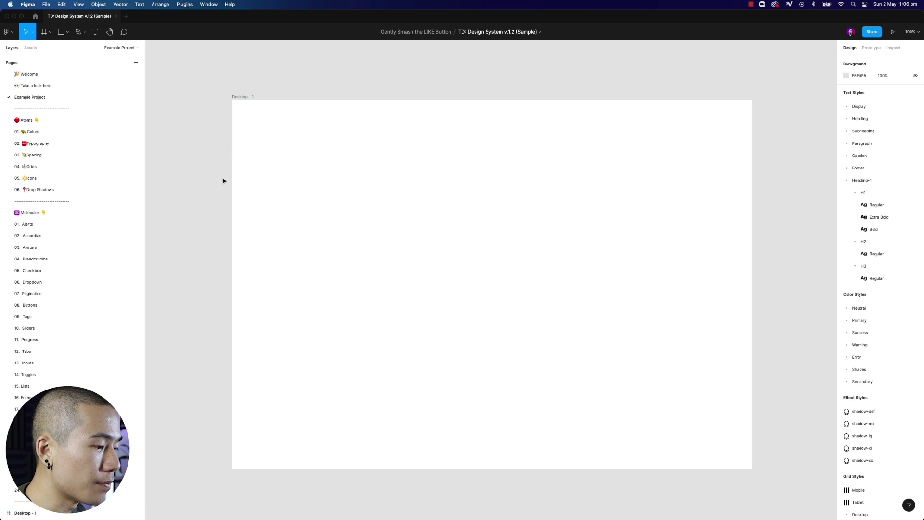
Step: Add a text box about 101 × 28 in the Desktop - 1 frame reading "Primary"
key(t)
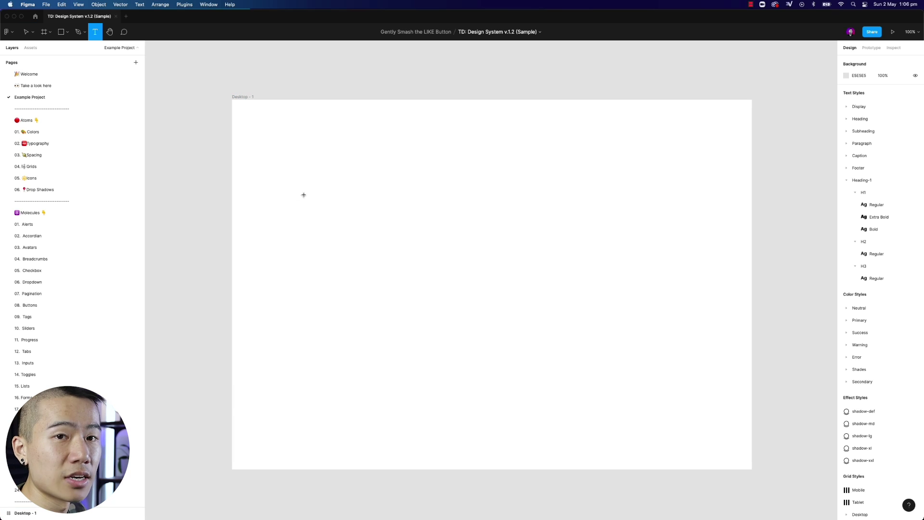
drag(307, 199, 344, 209)
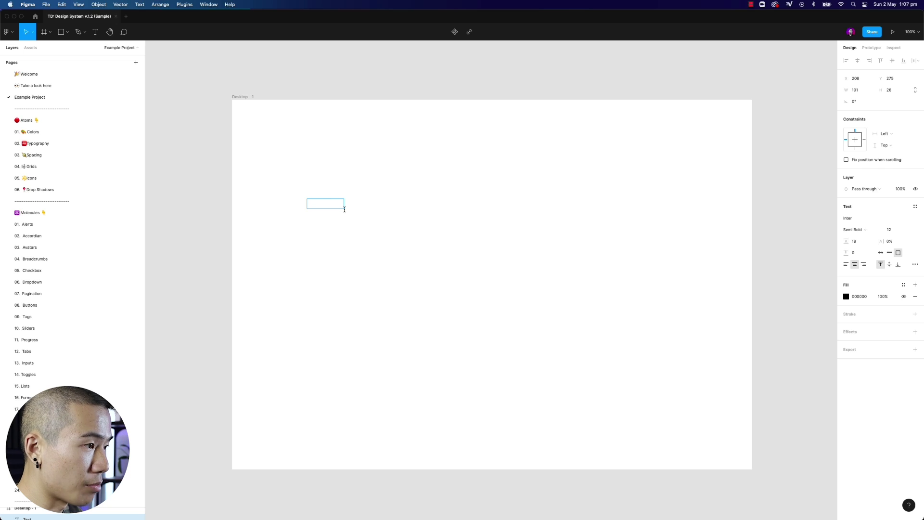
text(Primary)
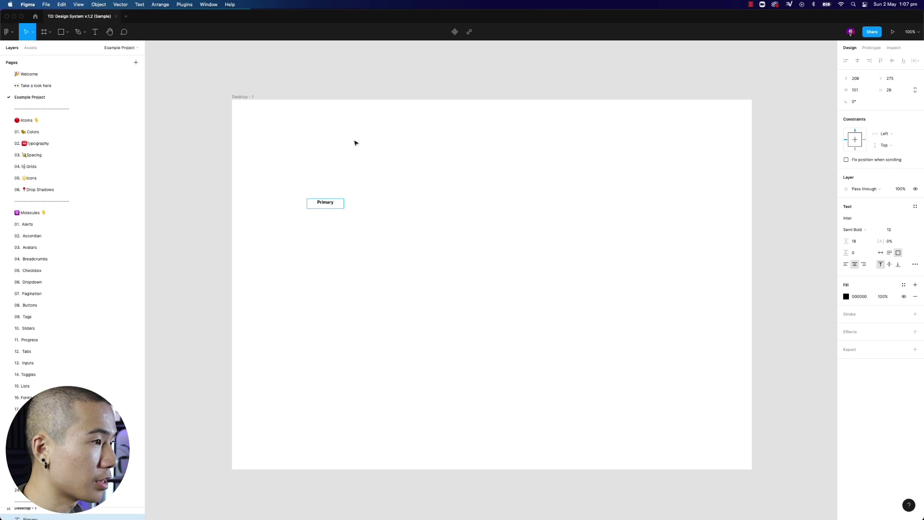
key(Escape)
Step: Set the Primary text's size to 36, and apply the Display/02/Semi Bold text style to it
click(917, 233)
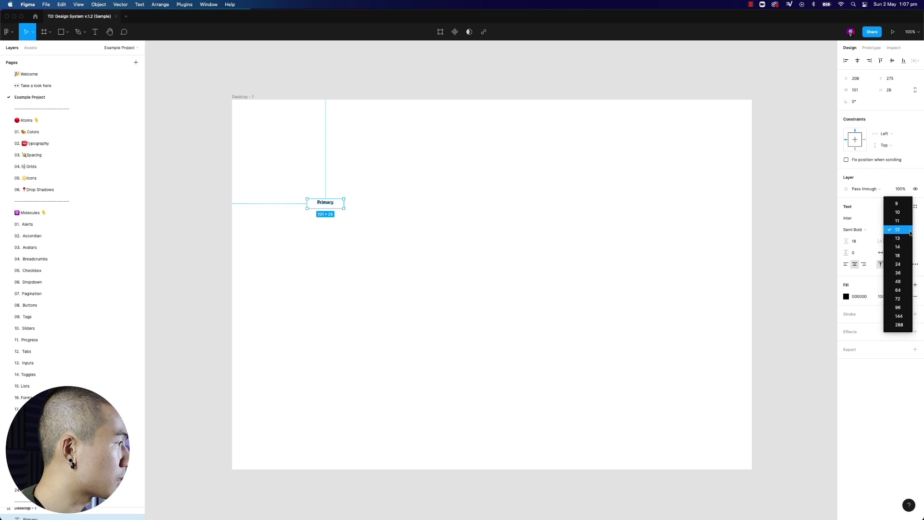
click(898, 278)
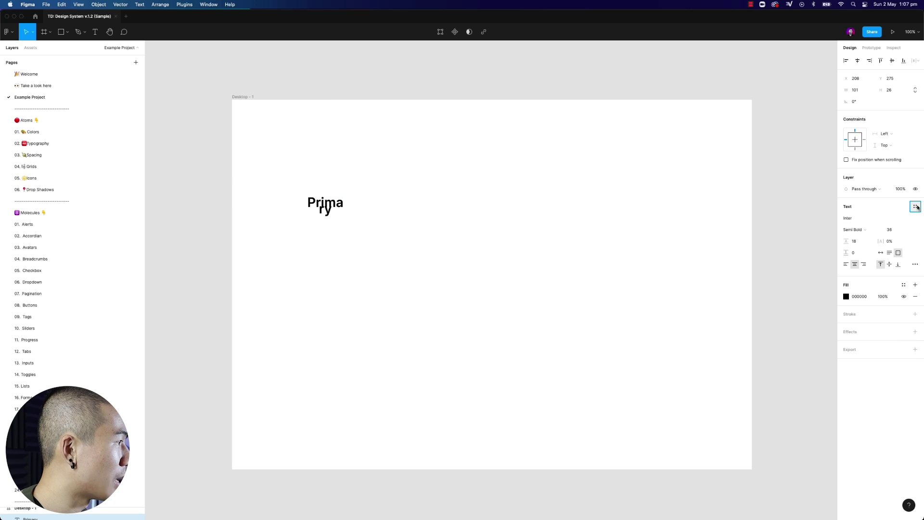
click(914, 207)
click(867, 312)
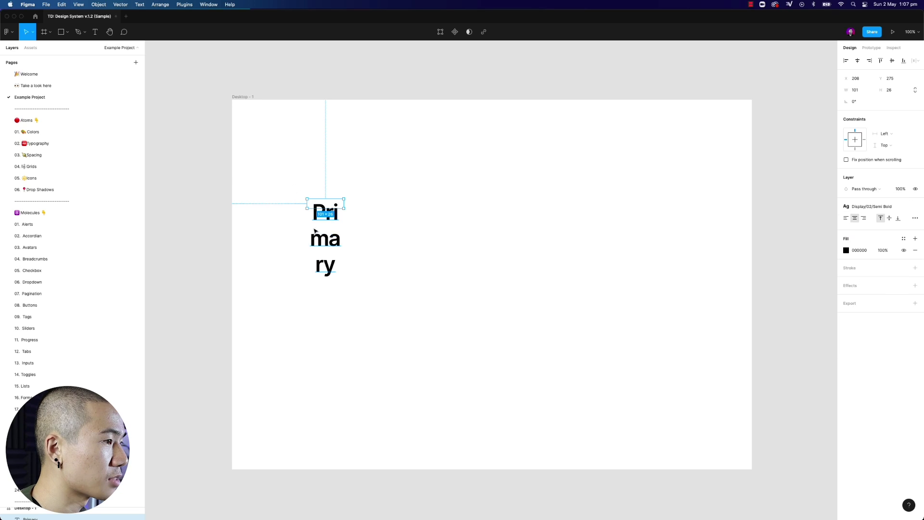
Step: Set the Primary text box to auto-width resizing and move it near the frame's upper-left corner
drag(340, 202, 414, 203)
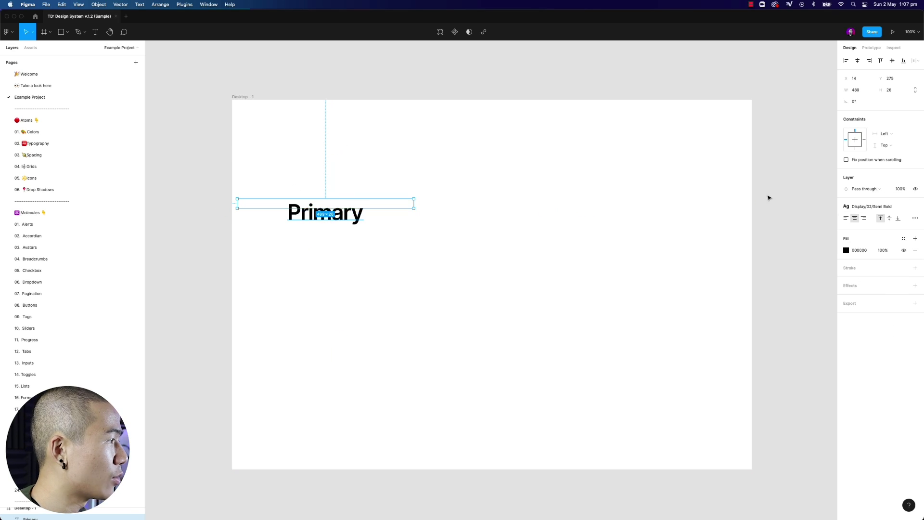
click(914, 217)
key(Escape)
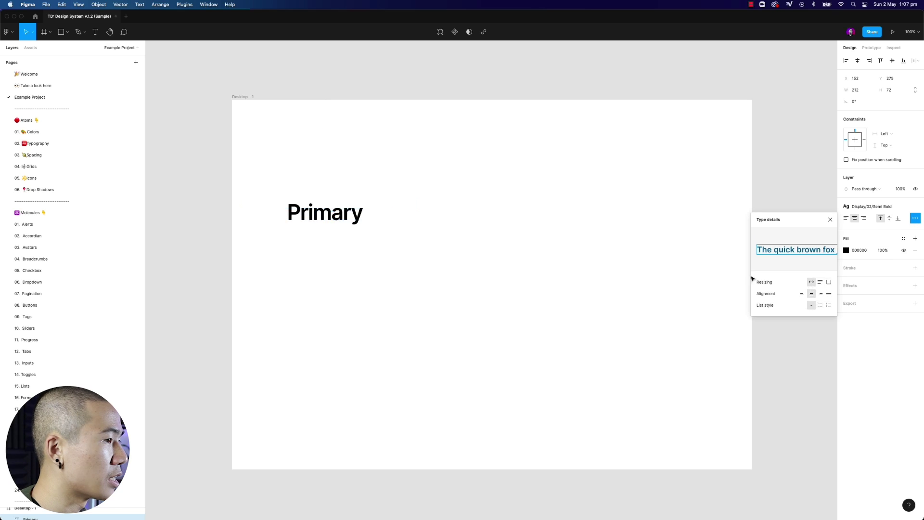
drag(334, 209, 308, 129)
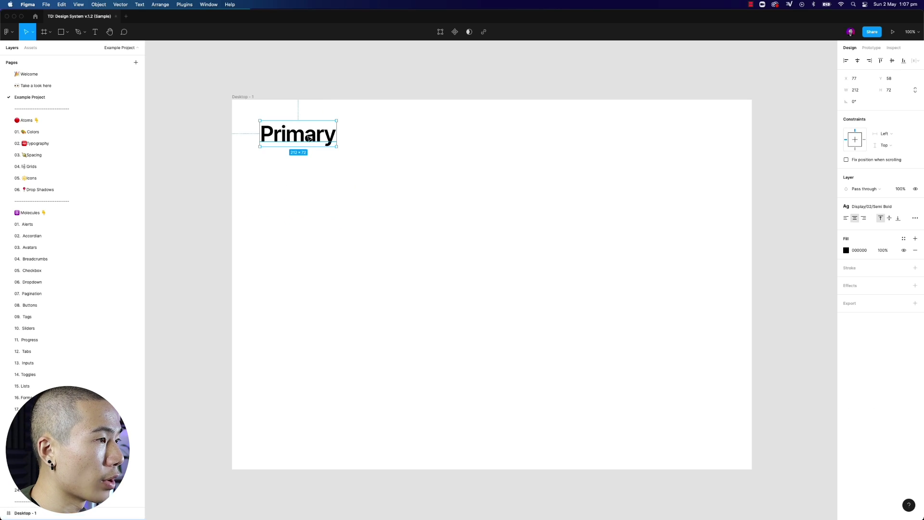
Step: Change the heading text to "Primary button" and position it fully inside the frame
double_click(318, 138)
key(Right)
text(button)
key(Escape)
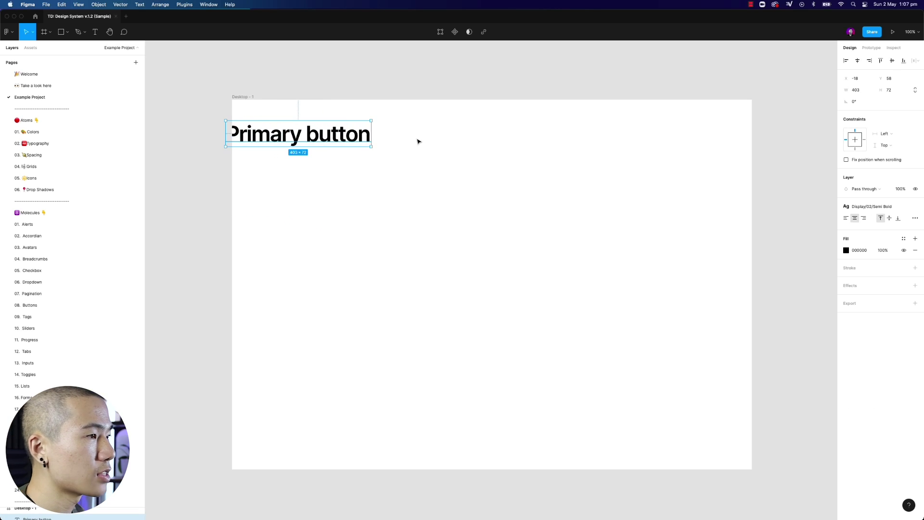
key(Escape)
key(Escape)
mouse_move(367, 218)
mouse_down()
mouse_move(354, 207)
mouse_move(363, 205)
mouse_up()
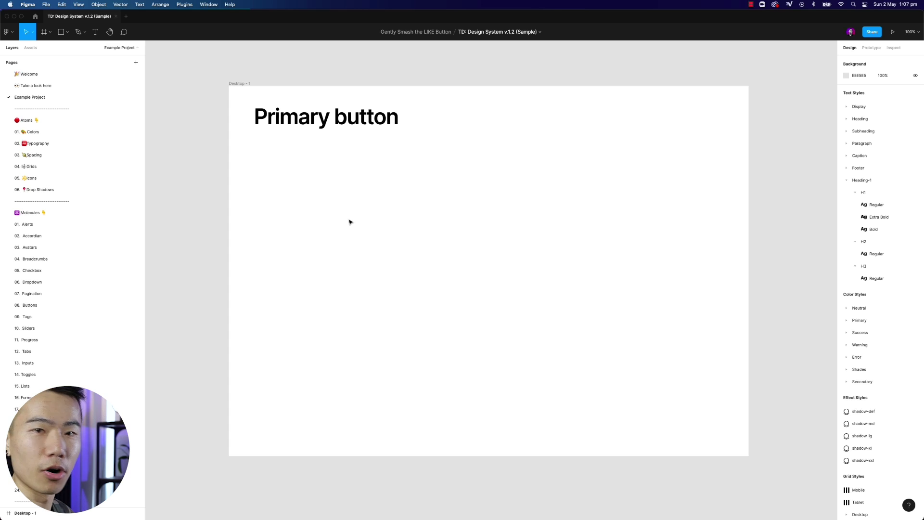
Step: Add a text box about 229 × 55 below the heading reading "Default"
key(t)
drag(271, 208, 355, 229)
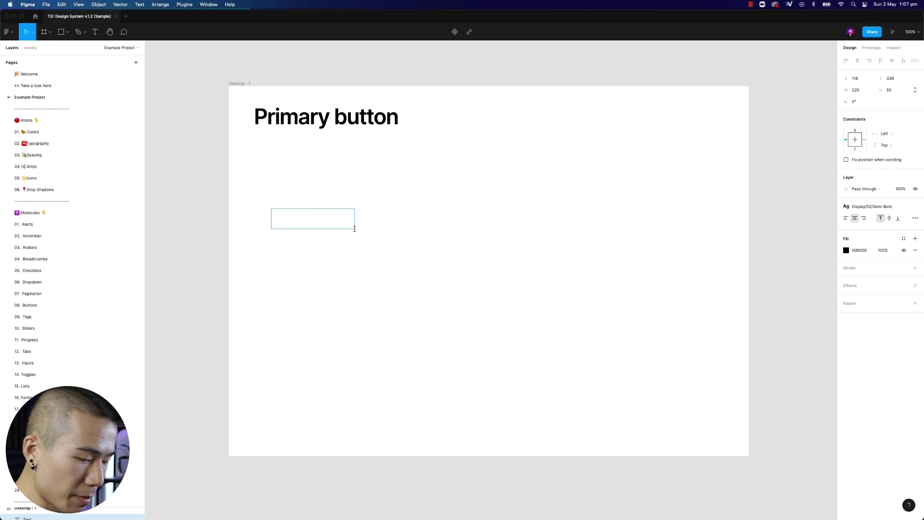
text(Defual)
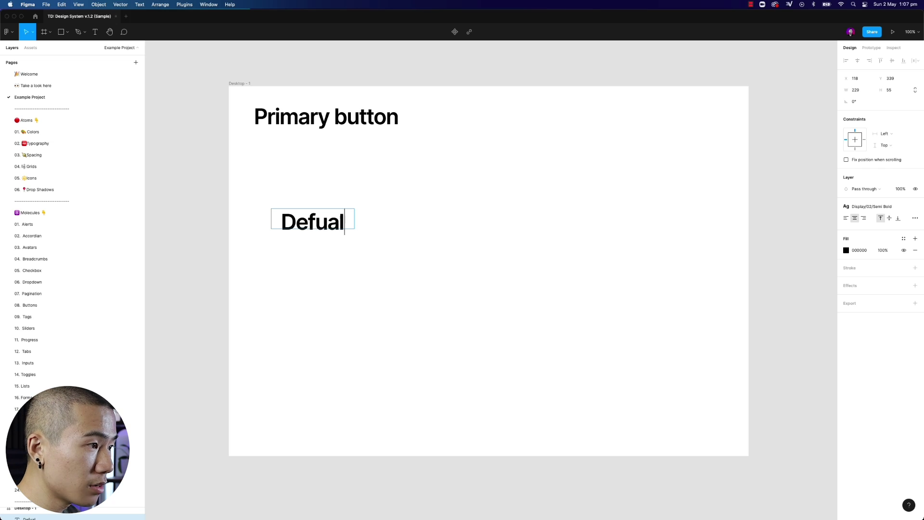
key(BackSpace)
key(BackSpace)
key(BackSpace)
text(ault)
key(Escape)
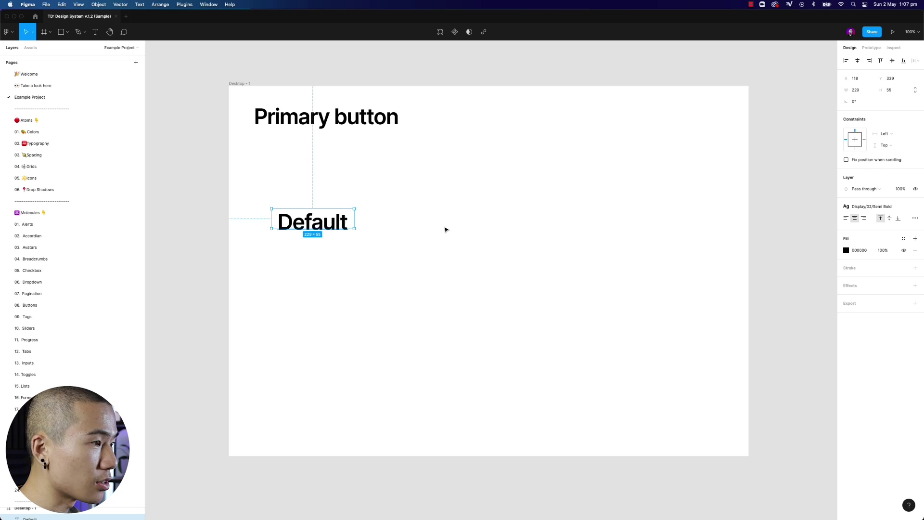
Step: Move the Default label below the heading at about X 357, Y 193, and apply the Heading/H4/Semi Bold text style
drag(302, 221, 388, 168)
click(887, 207)
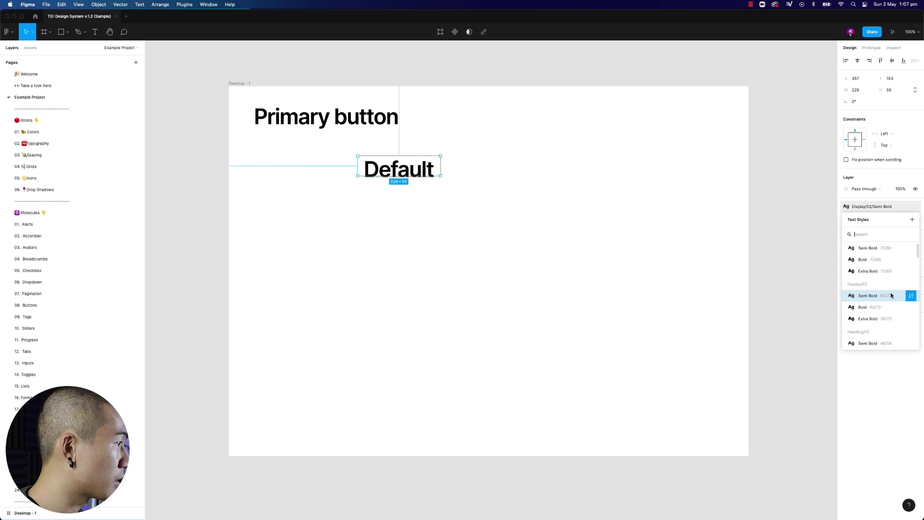
scroll(886, 300, down, 10)
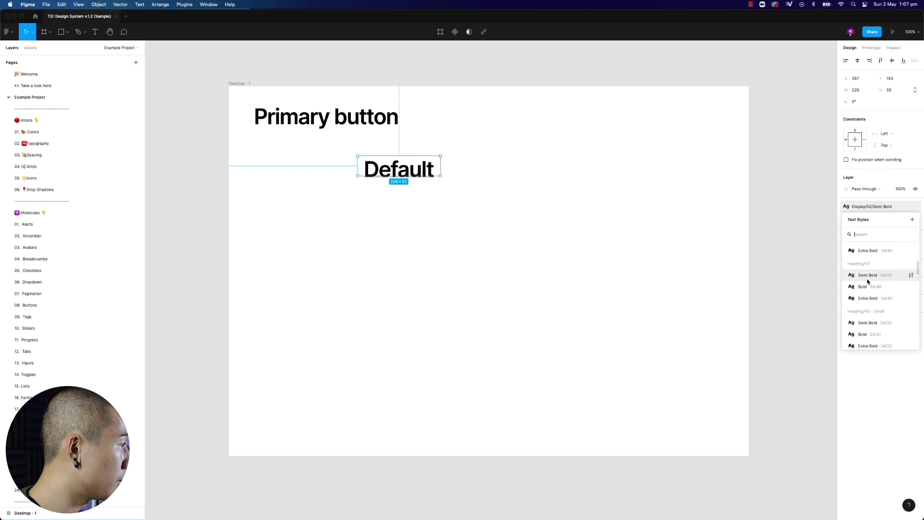
click(864, 325)
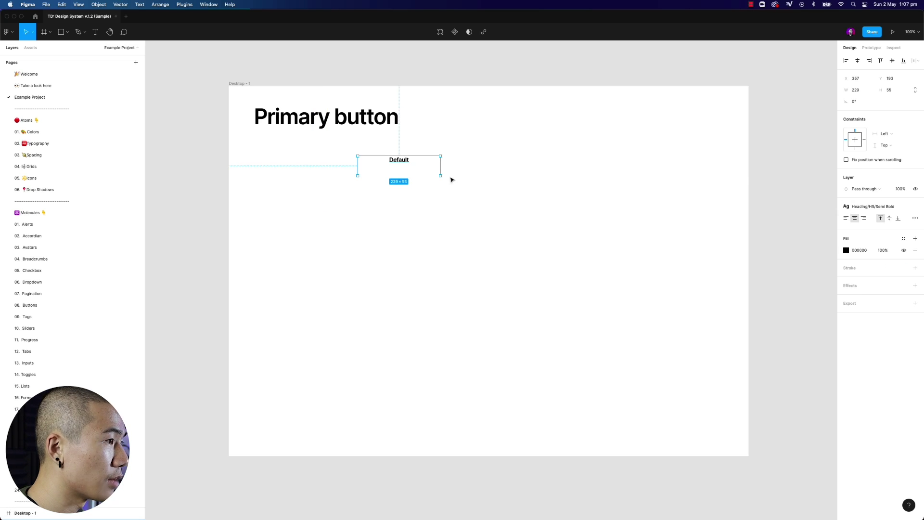
click(872, 206)
click(869, 249)
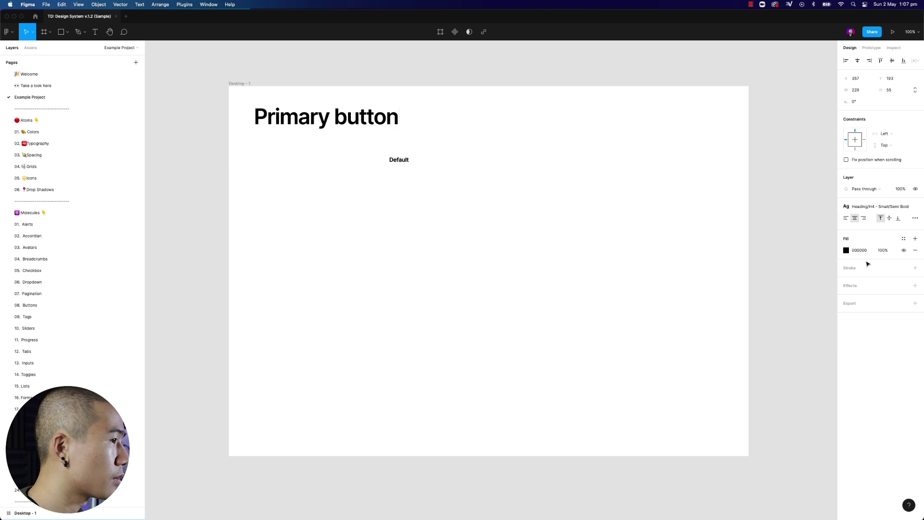
click(873, 207)
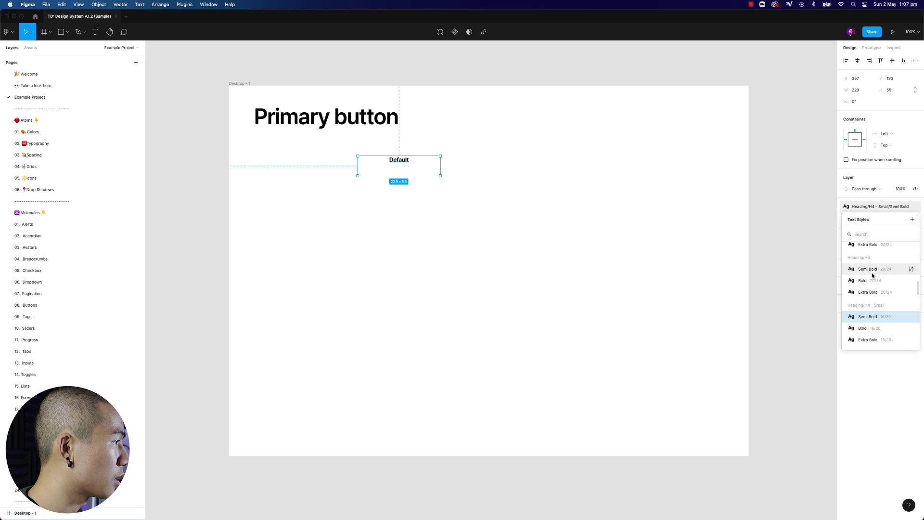
click(873, 271)
Step: Set the Default label to auto-width resizing, and place a copy to its right reading "Hover"
drag(407, 163, 478, 169)
click(915, 218)
click(811, 281)
key(super+d)
double_click(479, 165)
text(Hover)
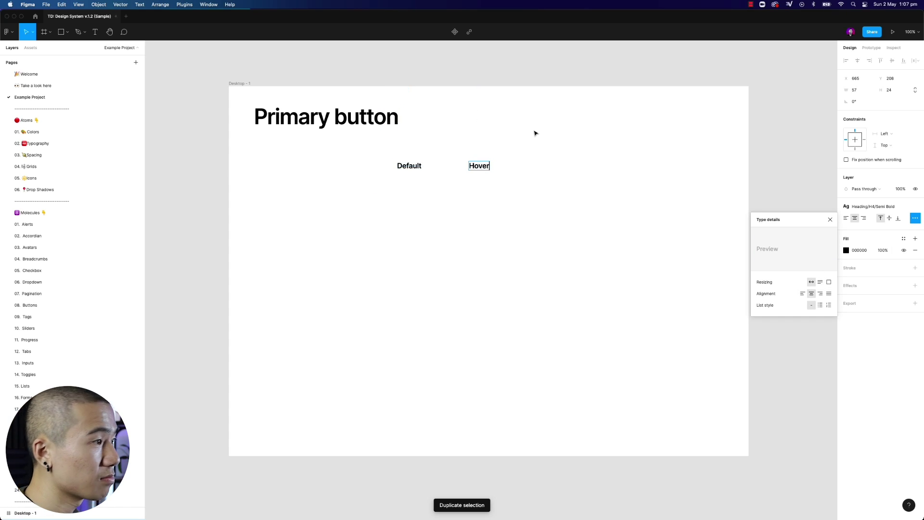
Step: Duplicate the Hover label to its right, change the copy to "Active", and even out the gaps at 131
key(super+d)
drag(557, 172, 547, 168)
double_click(546, 166)
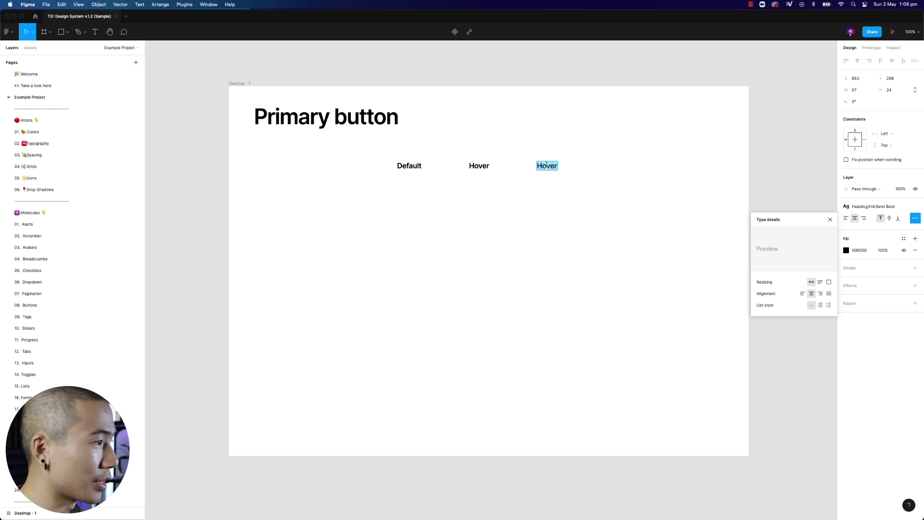
text(Active)
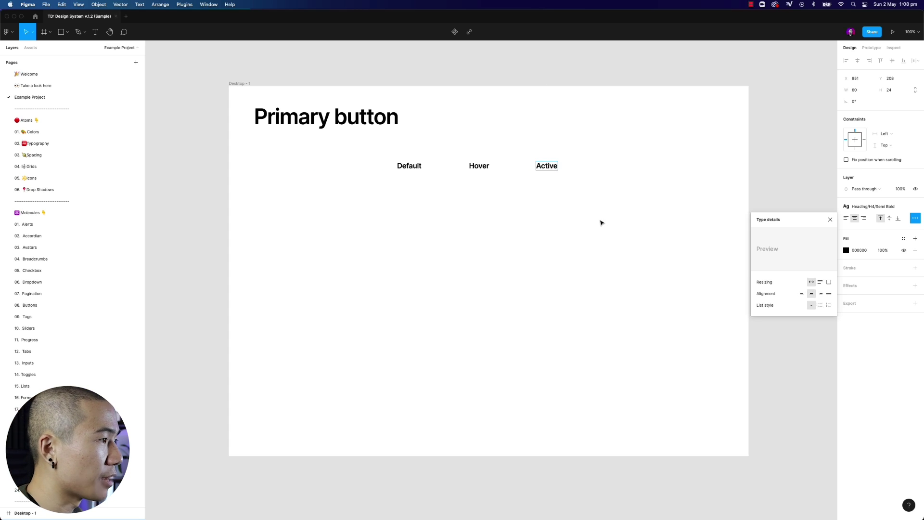
key(Escape)
key(Right)
key(Right)
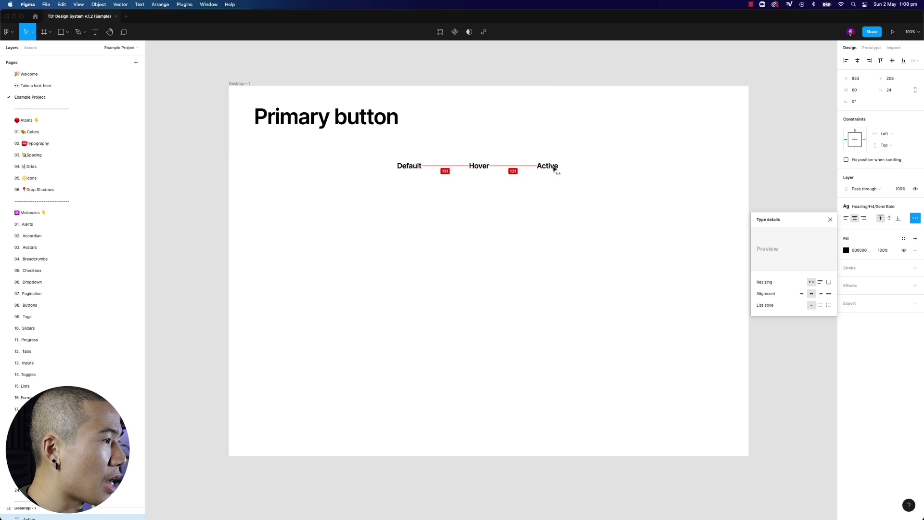
Step: Copy the Default label to the row-label column at about Y 306, below the heading, and change its text to "Small"
click(414, 166)
key(super+d)
drag(410, 168, 320, 205)
key(Down)
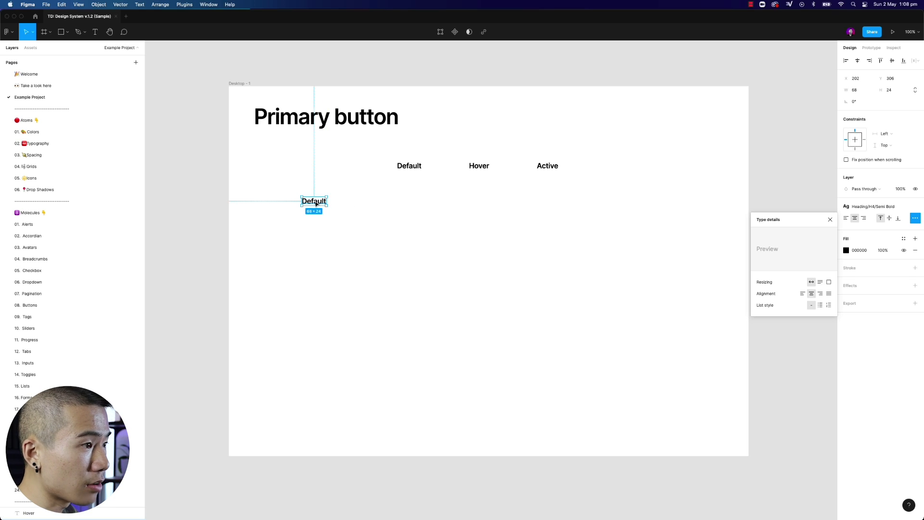
double_click(316, 204)
text(Small)
key(Escape)
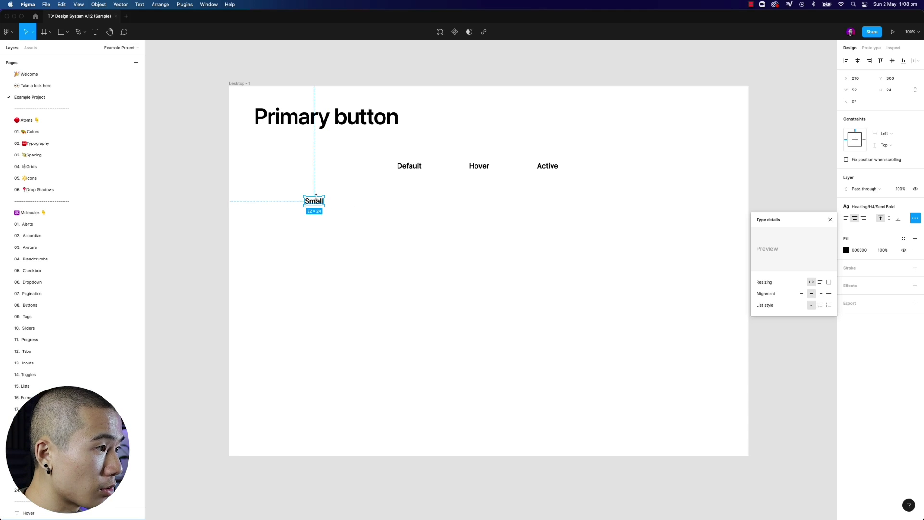
Step: Duplicate the Small label to about Y 438 directly below it, and change the copy to "Medium"
key(super+d)
drag(315, 200, 313, 251)
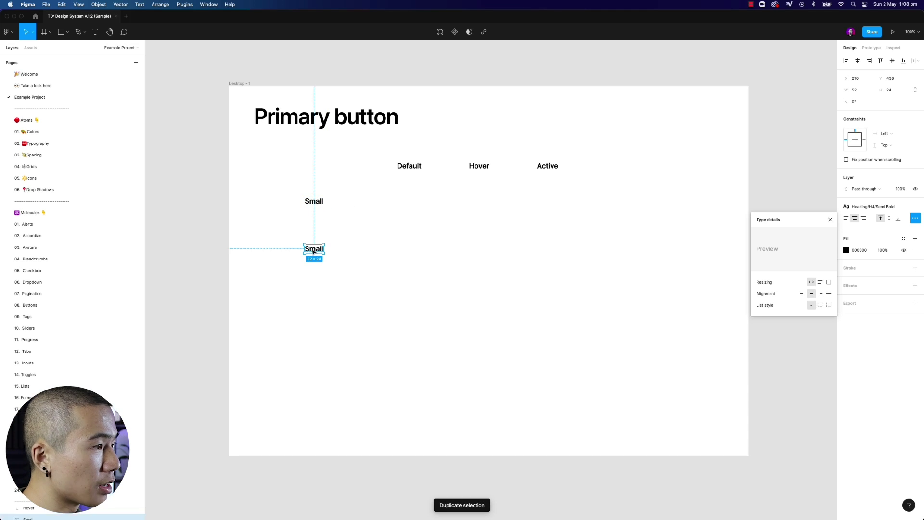
double_click(314, 248)
text(Medium)
key(Escape)
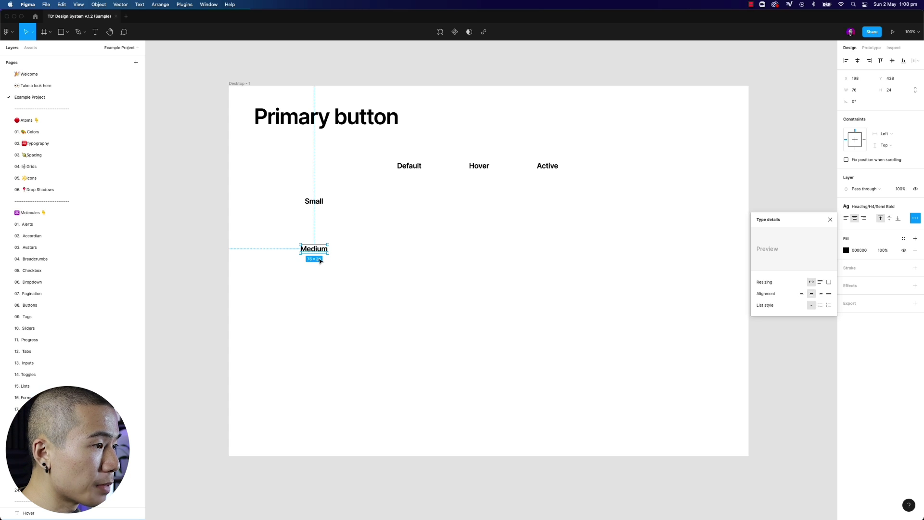
Step: Duplicate the Medium label below itself with an equal gap of 108, and change the copy to "Large"
key(super+d)
drag(320, 260, 324, 302)
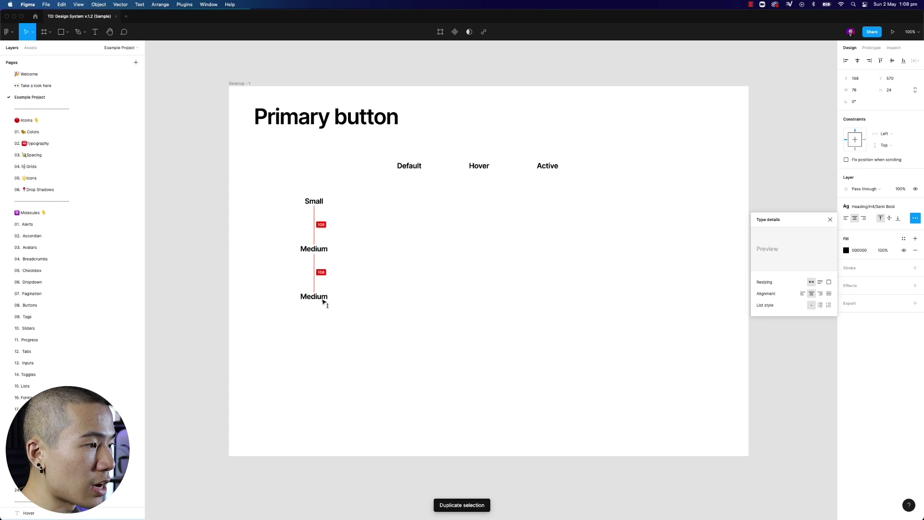
double_click(315, 300)
text(Large)
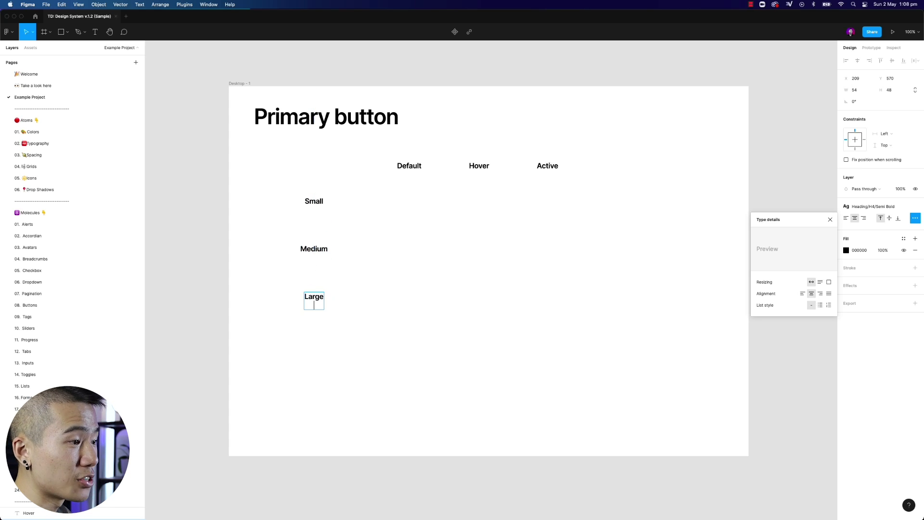
key(Escape)
click(442, 290)
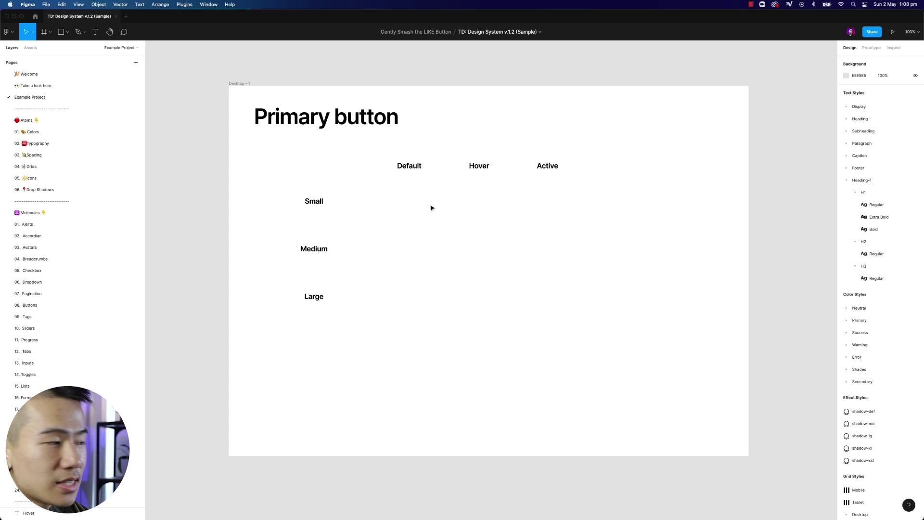
Step: Duplicate the Large label to about Y 702 directly below it, and change the copy to "X-Large"
click(314, 296)
key(super+d)
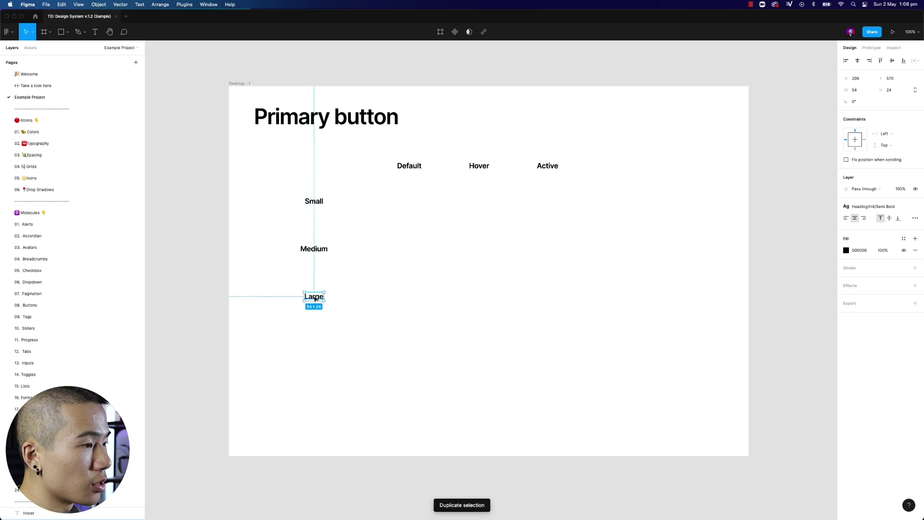
drag(314, 301, 314, 347)
double_click(314, 345)
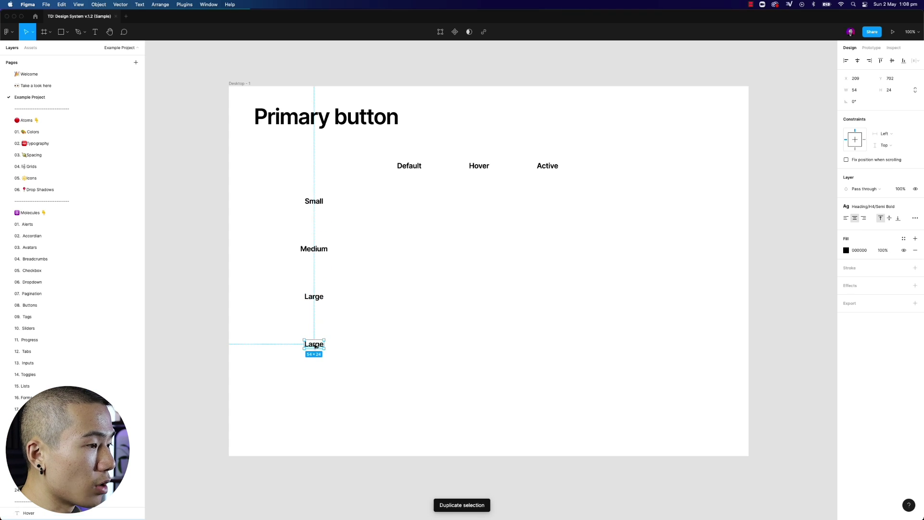
text(X-Large)
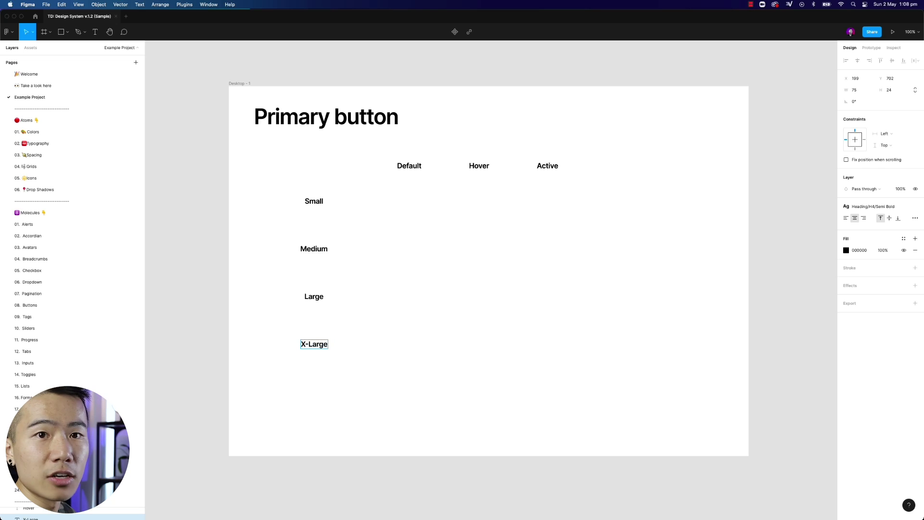
key(Escape)
Step: Copy the X-Large label to the column-label row beyond Active, and change the copy to "Ghost"
key(super+d)
drag(318, 346, 621, 169)
double_click(621, 168)
text(Ghost)
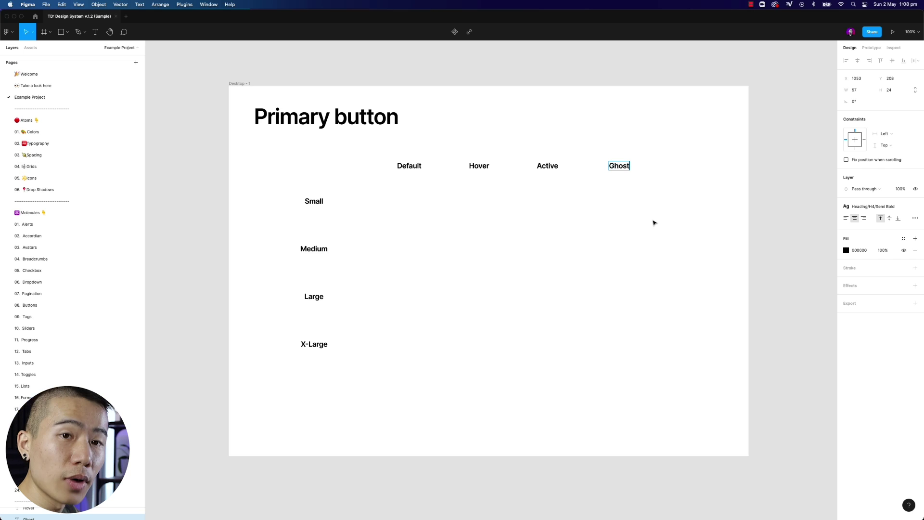
key(Escape)
Step: Undo the additions of the Ghost and X-Large labels
key(super+z)
key(super+z)
key(super+z)
key(super+z)
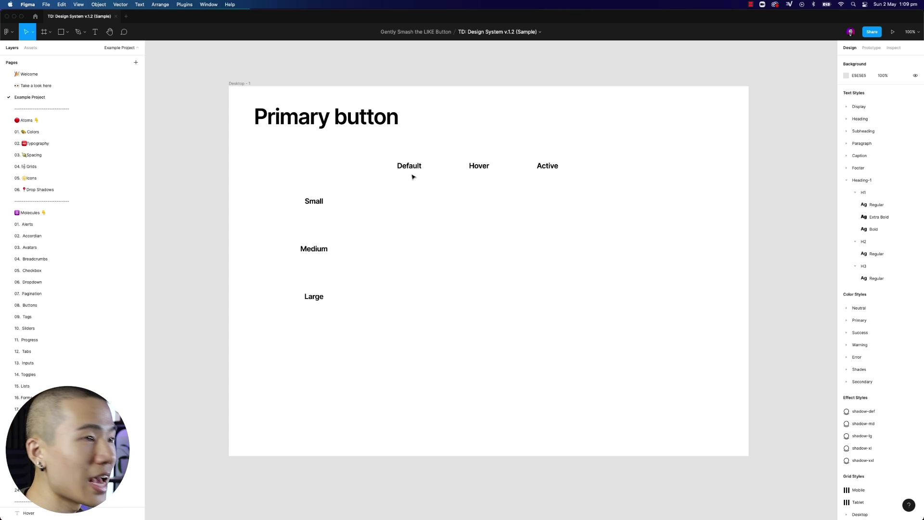
Step: Add a text layer reading "Button" in the Small row beneath the Default label
key(t)
click(403, 201)
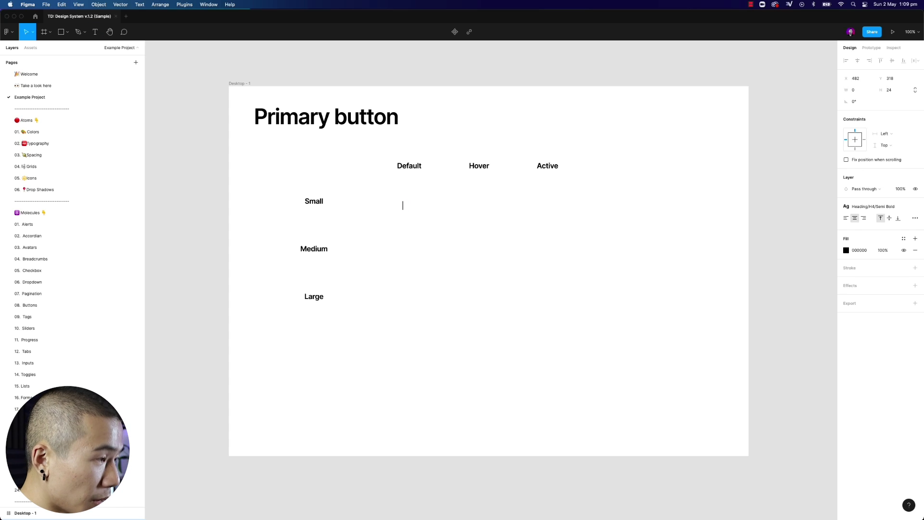
text(Button)
key(Escape)
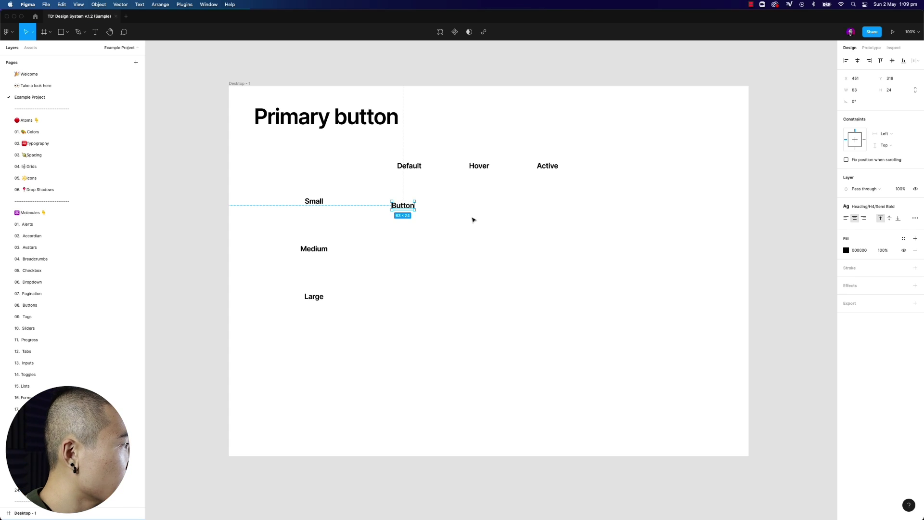
Step: Apply the Paragraph/P2/Regular text style to the Button text and align it with the Default column and Small row
click(866, 206)
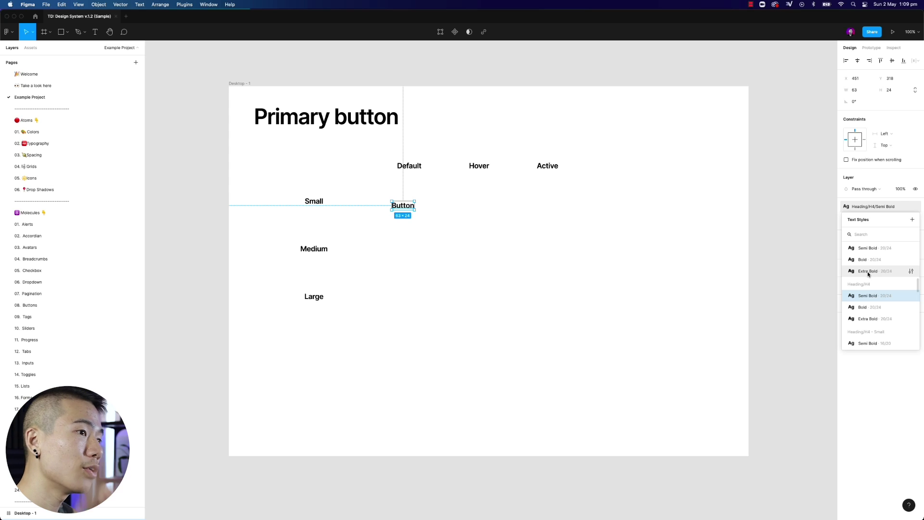
scroll(876, 284, down, 8)
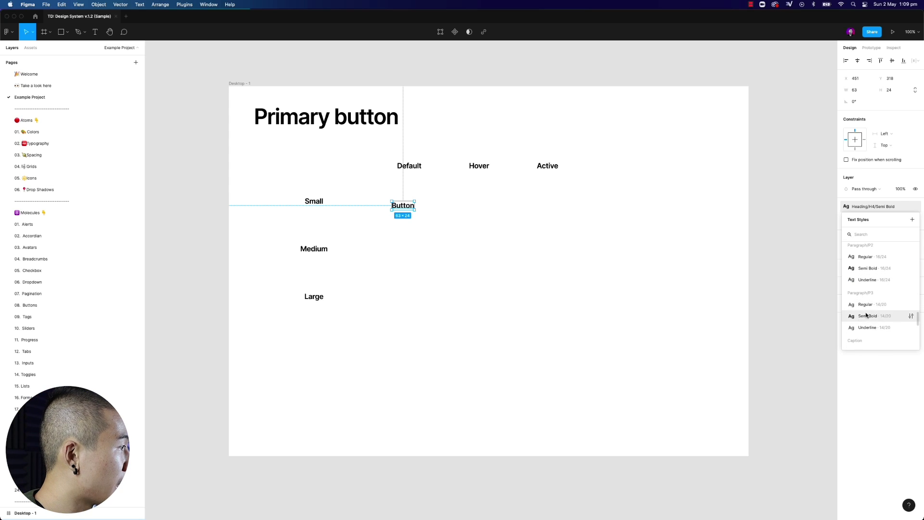
click(865, 261)
drag(405, 207, 410, 204)
scroll(431, 202, up, 1)
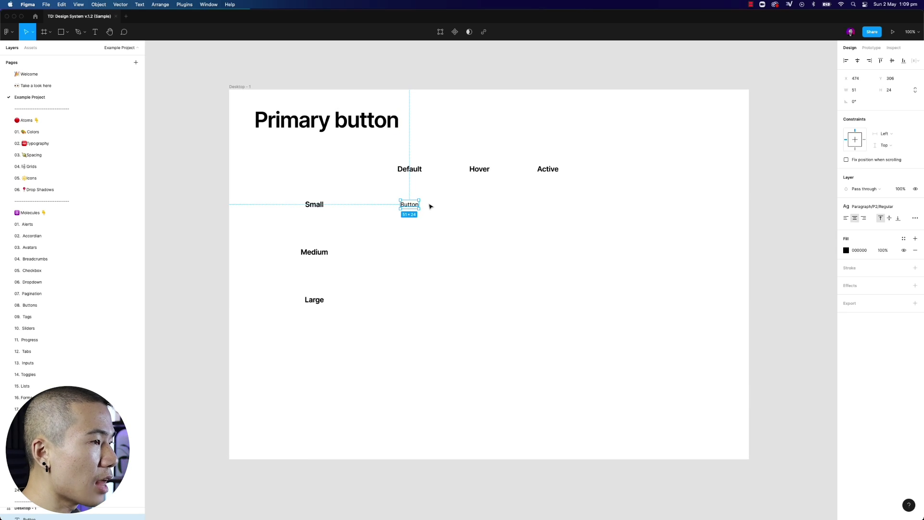
Step: Search the component assets for "icon" and place the 24 × 24 repeat icon just before the Button text
click(30, 47)
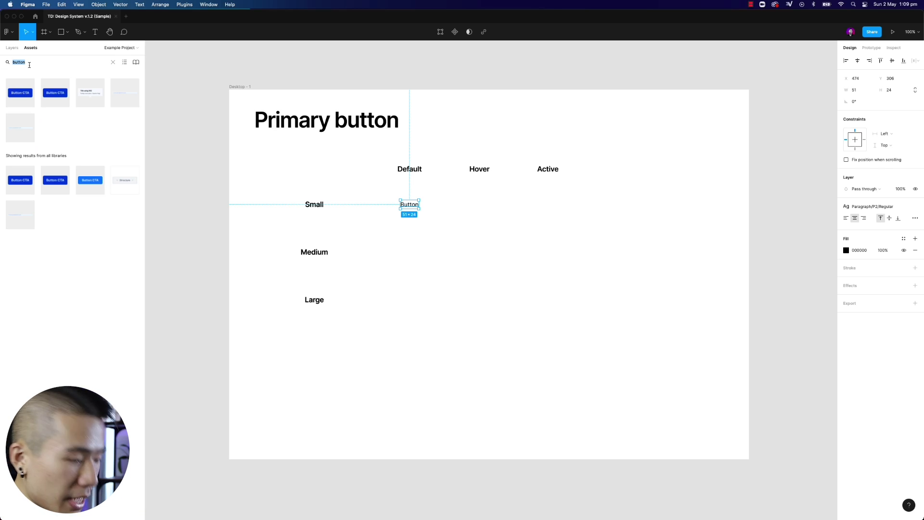
key(BackSpace)
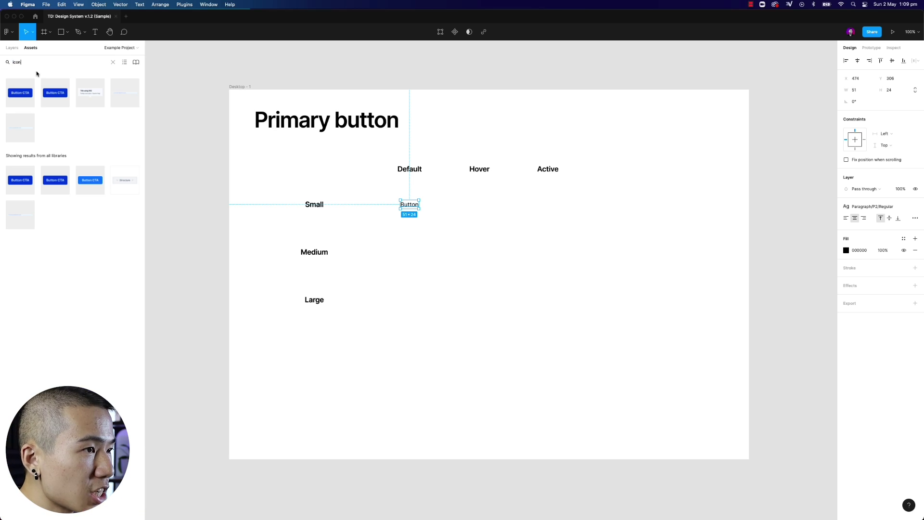
drag(57, 93, 399, 206)
key(alt+1)
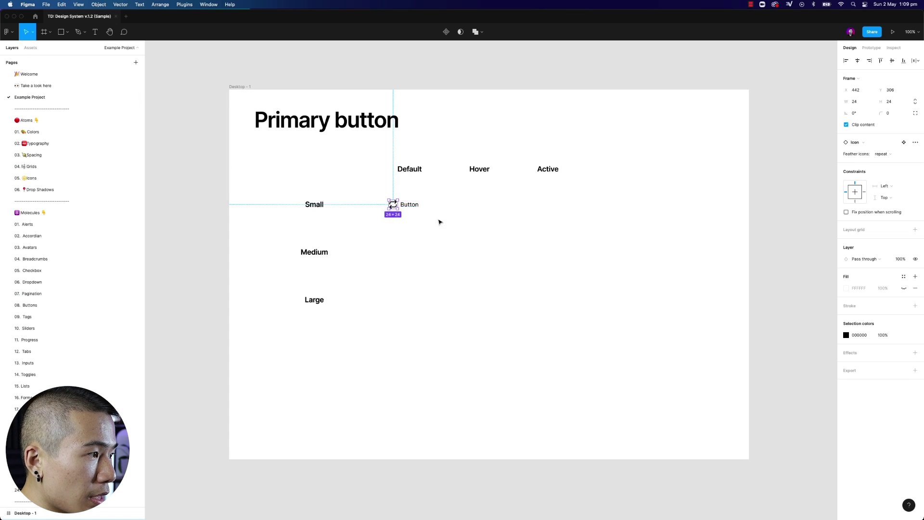
Step: Wrap the repeat icon and Button text in a horizontal auto layout frame, enlarge the layer list, and select the new frame
click(409, 205)
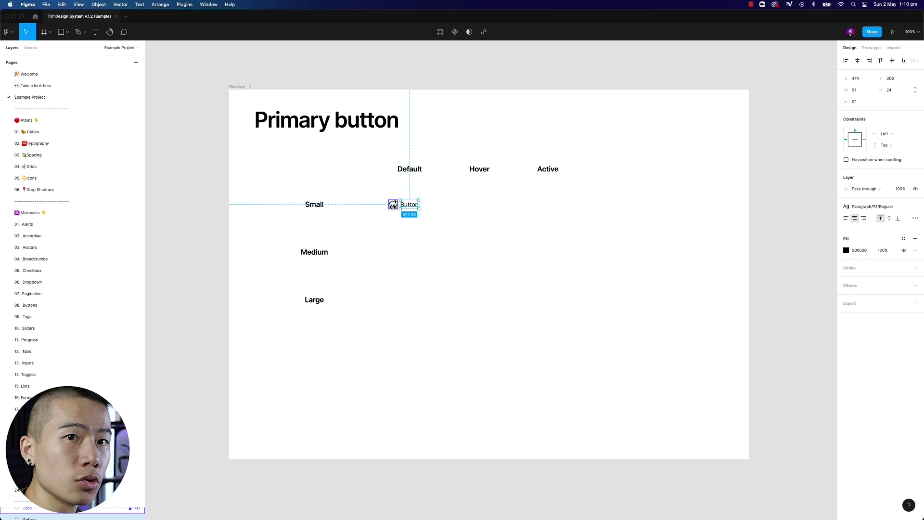
shift+click(392, 204)
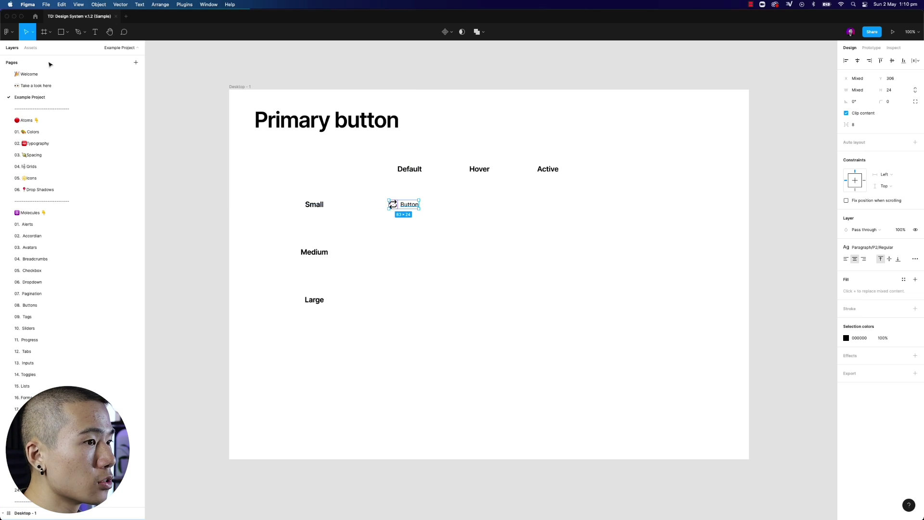
key(shift+a)
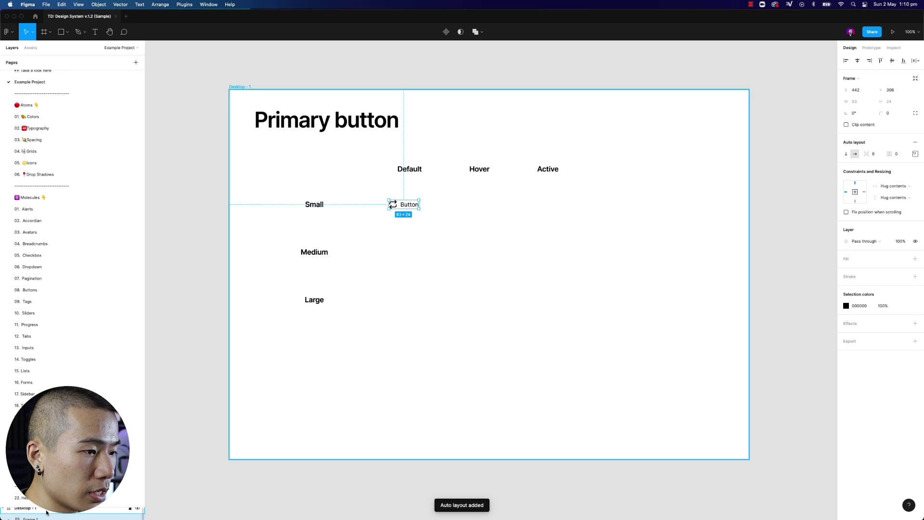
drag(142, 506, 84, 338)
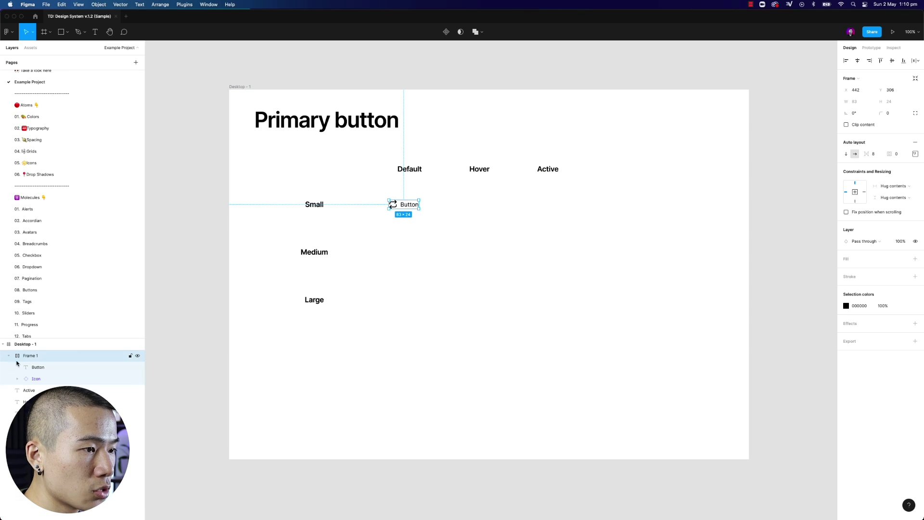
click(59, 370)
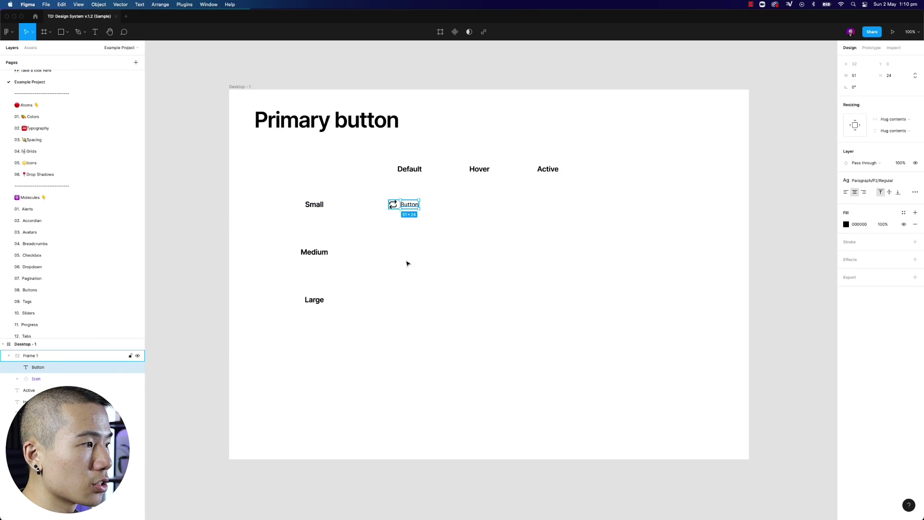
click(410, 208)
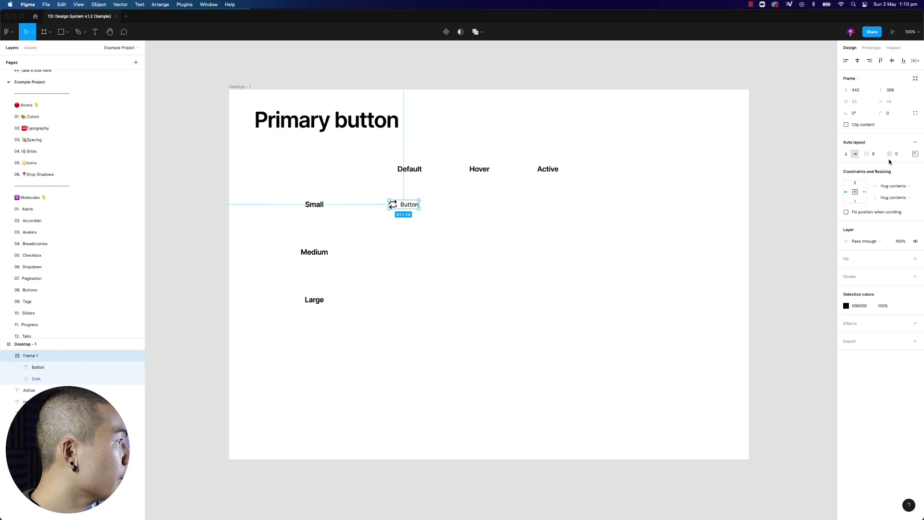
Step: Set the Small button frame's left and right padding to 8 and fill it with Primary/Blue 700 (Main)
click(915, 154)
click(870, 185)
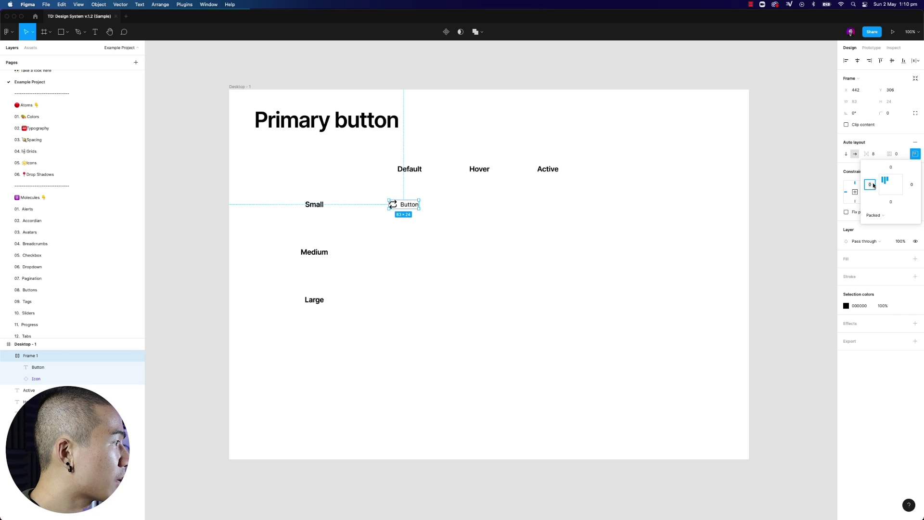
text(8)
key(Return)
click(911, 186)
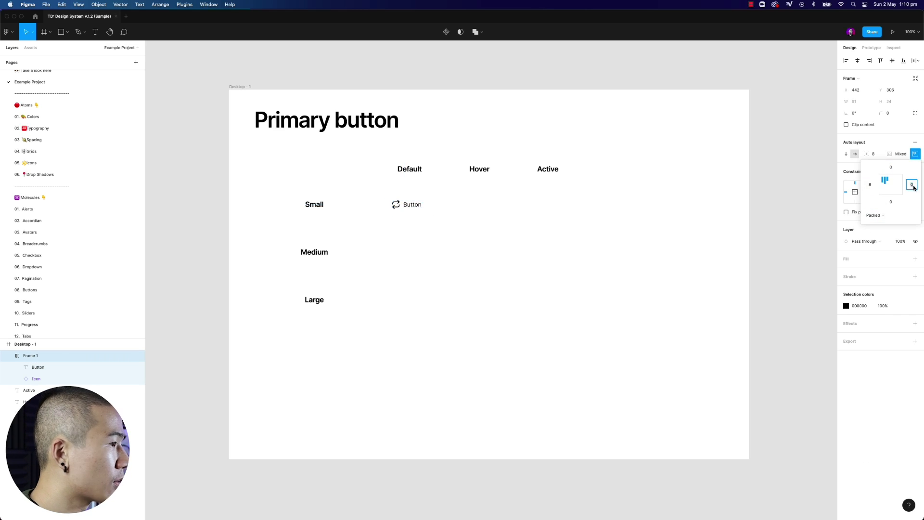
text(8)
key(Return)
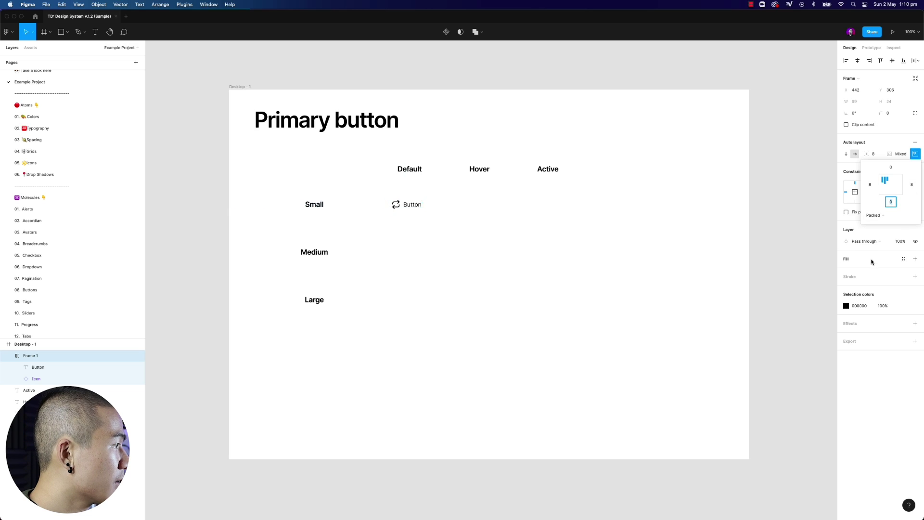
key(Escape)
click(903, 259)
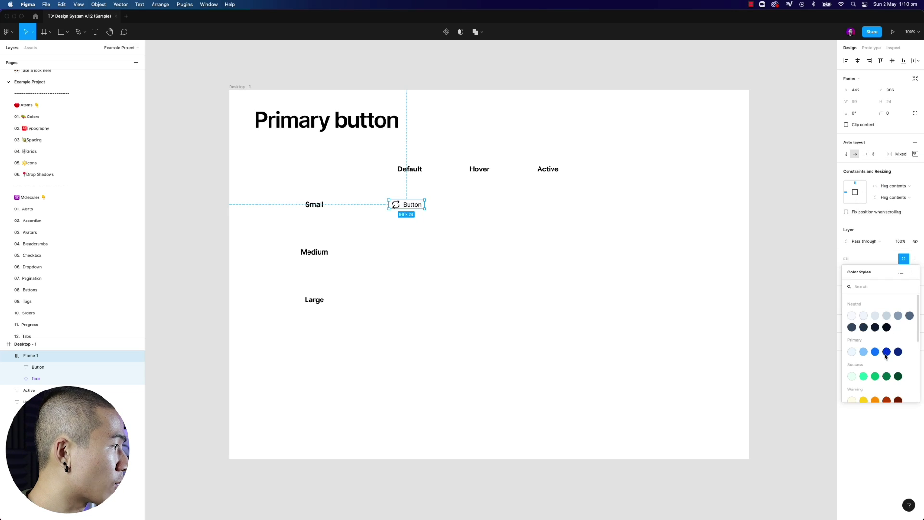
click(885, 352)
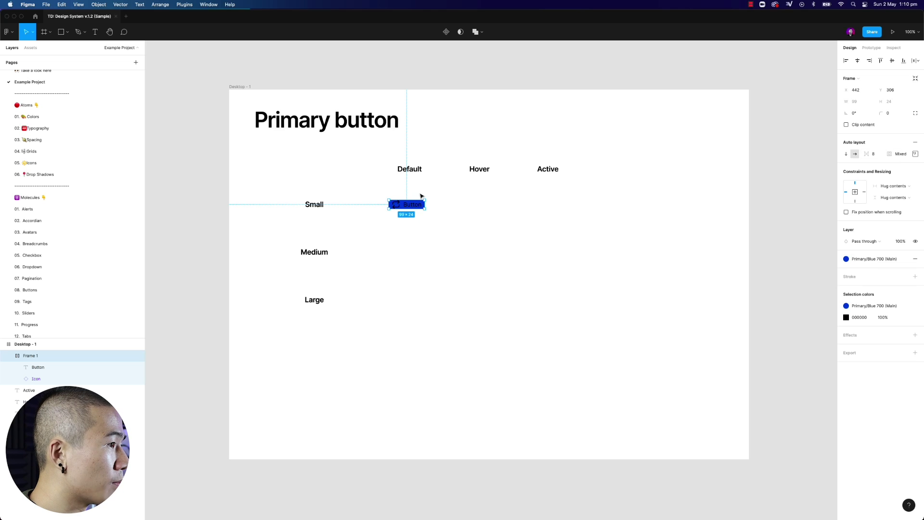
Step: Enlarge the button frame's height to 40 and centre its icon and text within it
drag(410, 198, 410, 197)
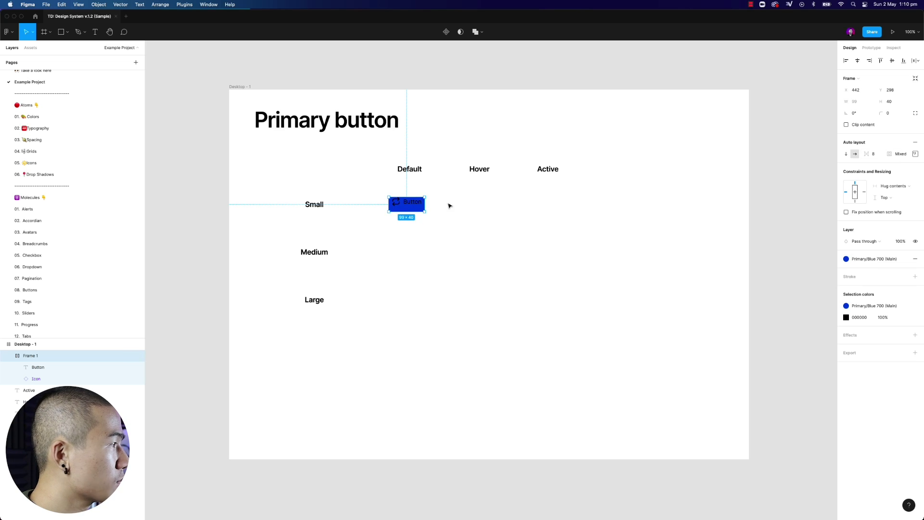
click(914, 154)
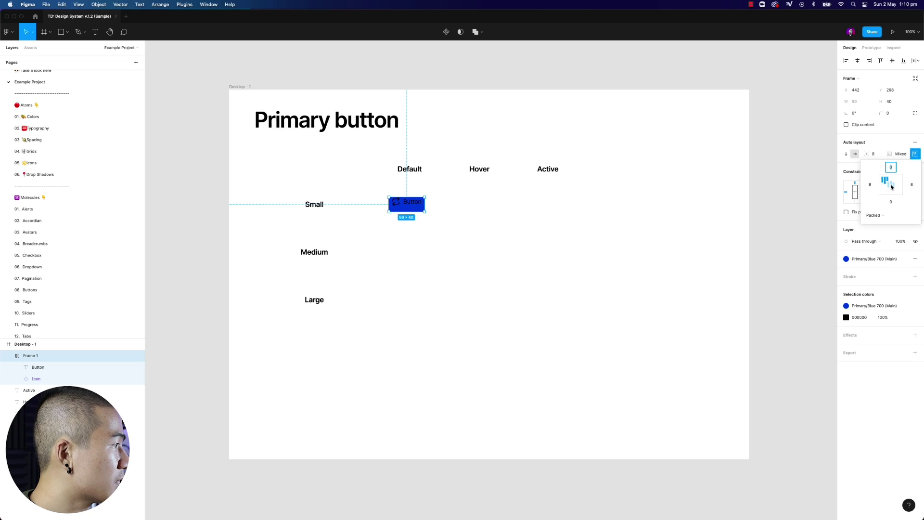
click(890, 184)
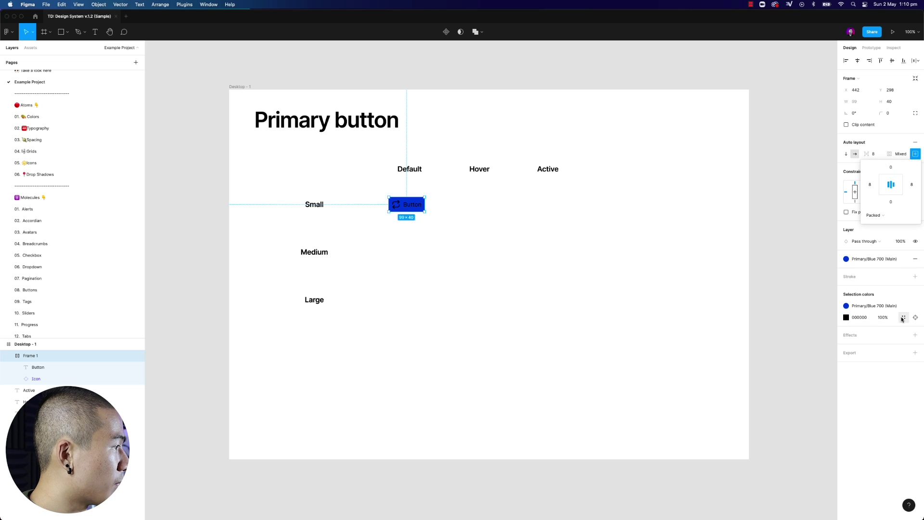
Step: Recolor the button's icon and text with the Shades/White color style
click(903, 317)
scroll(770, 372, down, 5)
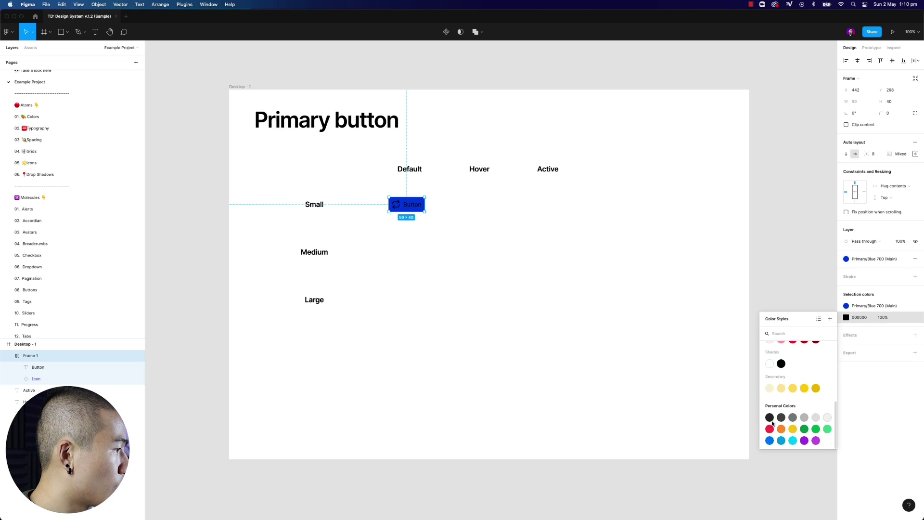
click(771, 368)
click(487, 204)
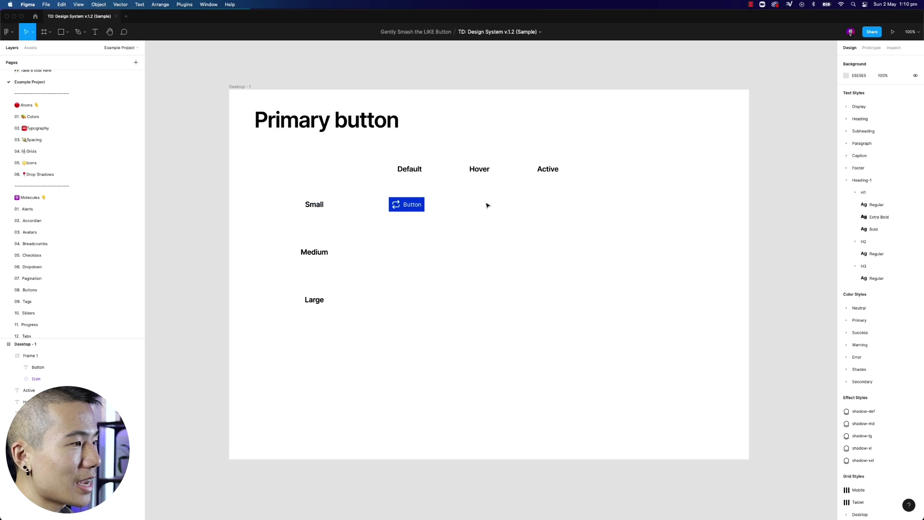
Step: Round the Small Default button's corners with a radius of 8
click(407, 207)
scroll(450, 211, up, 1)
click(891, 113)
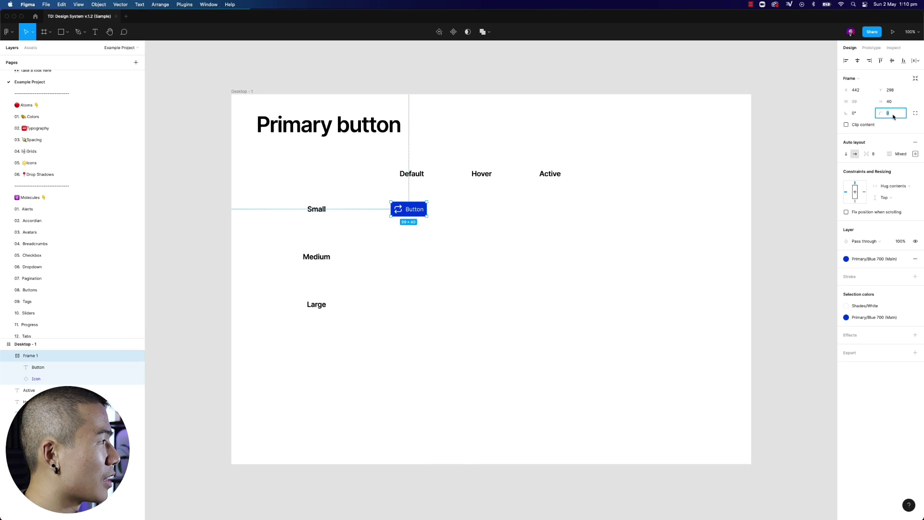
text(8)
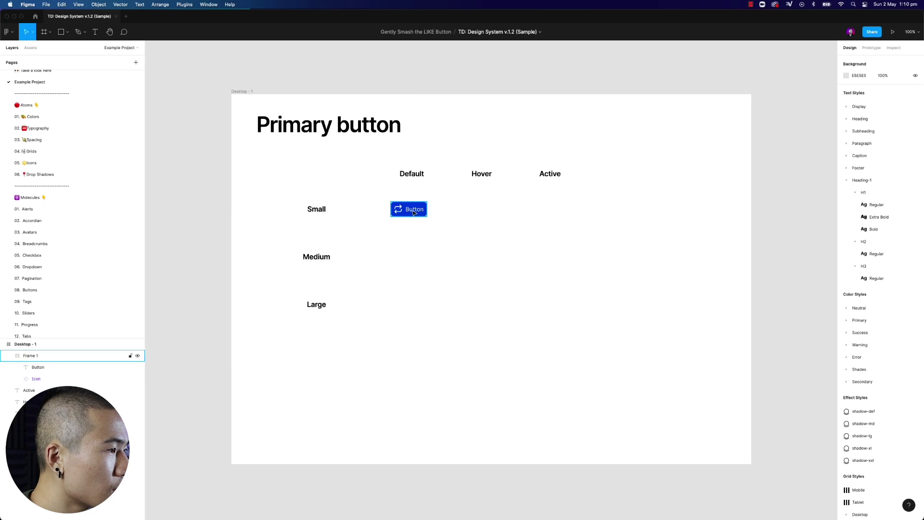
Step: Test the button's automatic resizing with a longer dummy label and restore the label to "Button"
double_click(413, 208)
text(B)
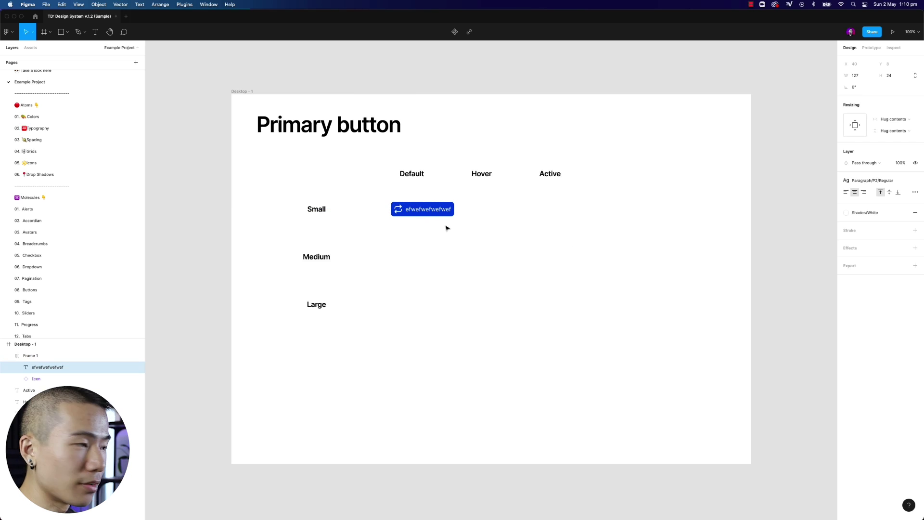
text(utton)
key(Escape)
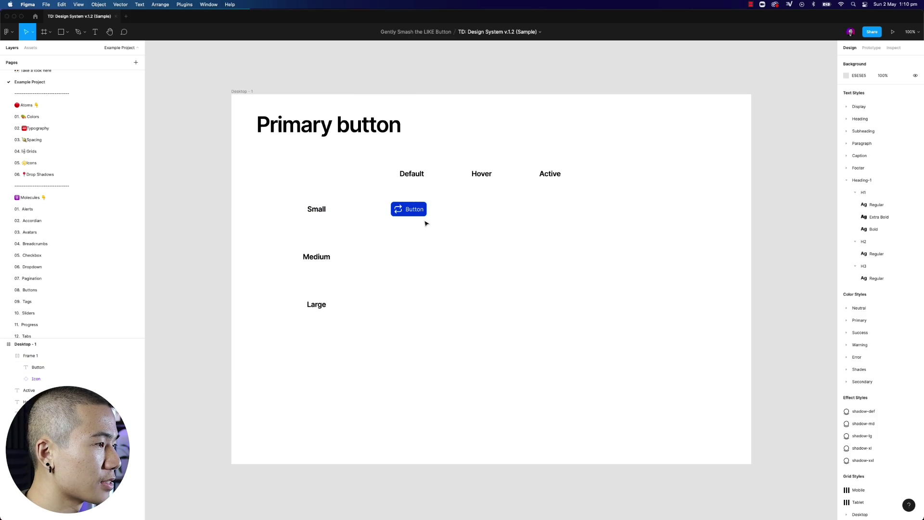
Step: Duplicate the Small button into the Hover column and fill the copy with Primary/Blue 900
key(Escape)
drag(416, 213, 488, 212)
key(super+d)
click(864, 259)
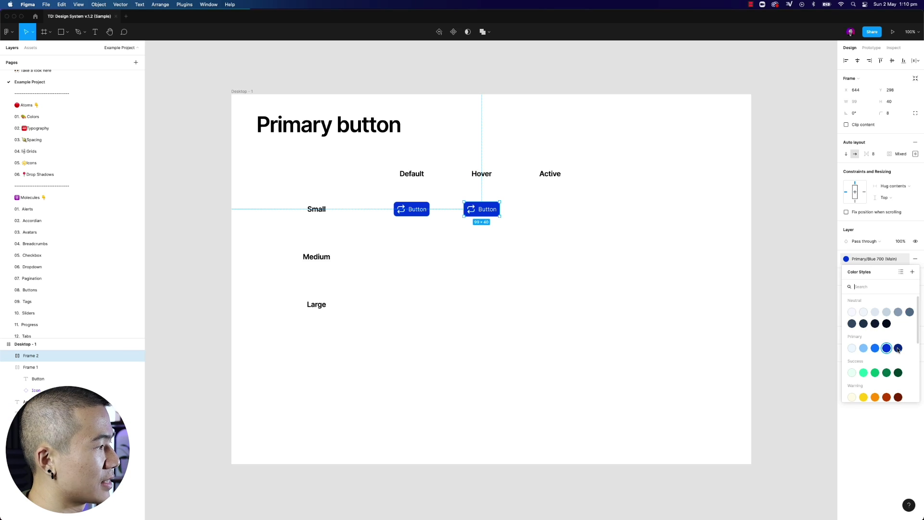
click(898, 349)
click(716, 283)
Step: Duplicate the Small Hover button into the Active column and fill the copy with Primary/Blue 500
click(490, 213)
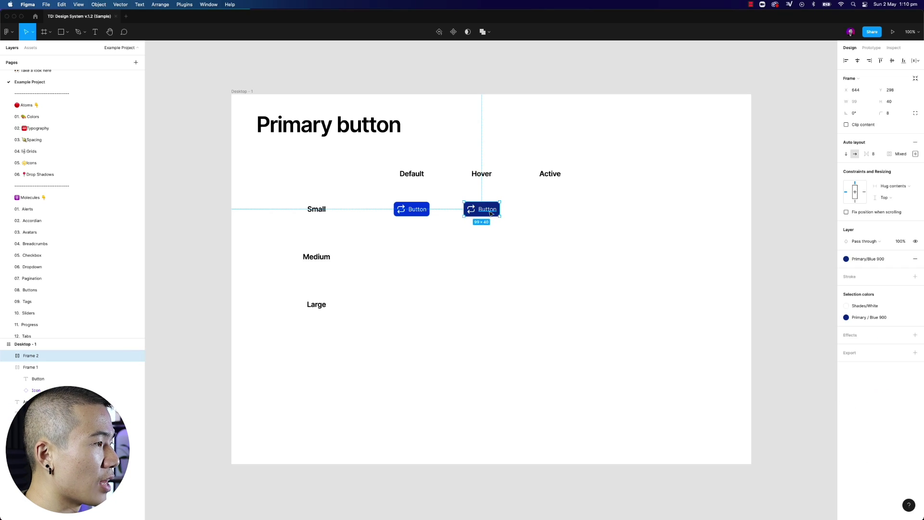
drag(490, 214, 551, 215)
click(863, 259)
click(873, 347)
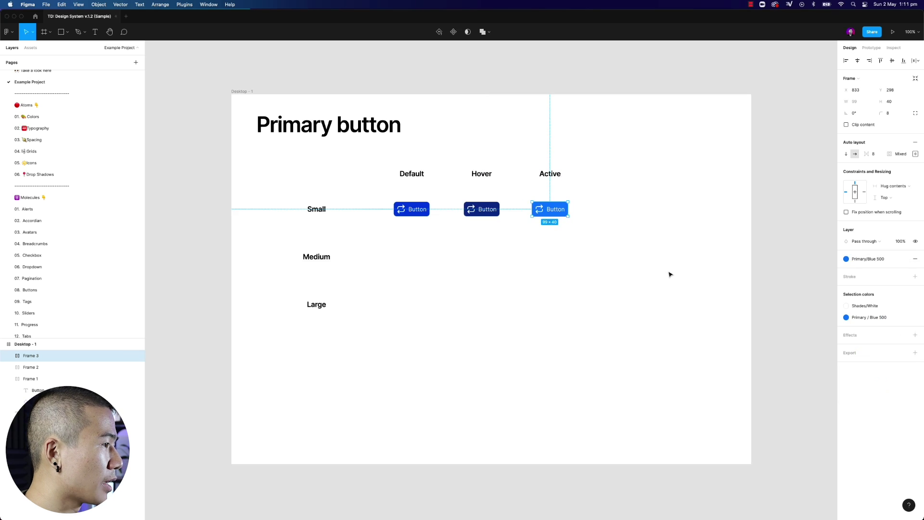
click(670, 274)
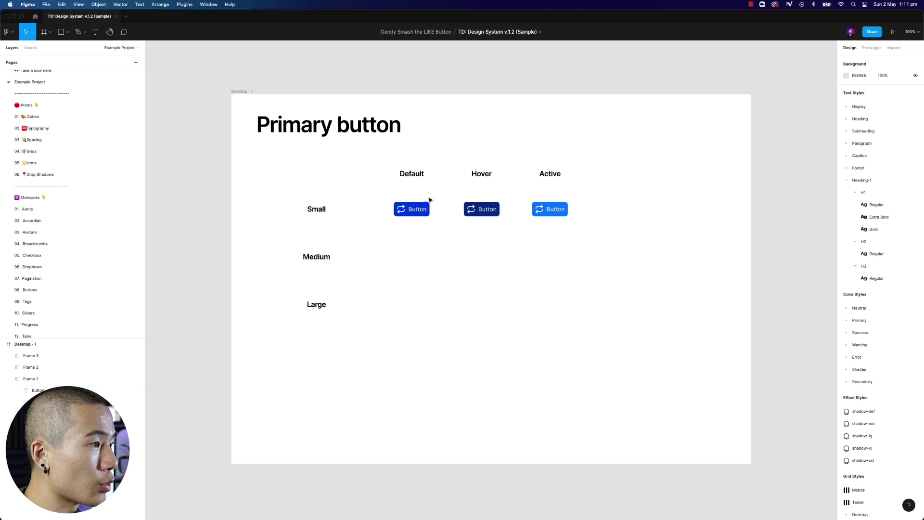
Step: Duplicate the three Small buttons into the Medium row beneath the same state columns
drag(388, 196, 587, 233)
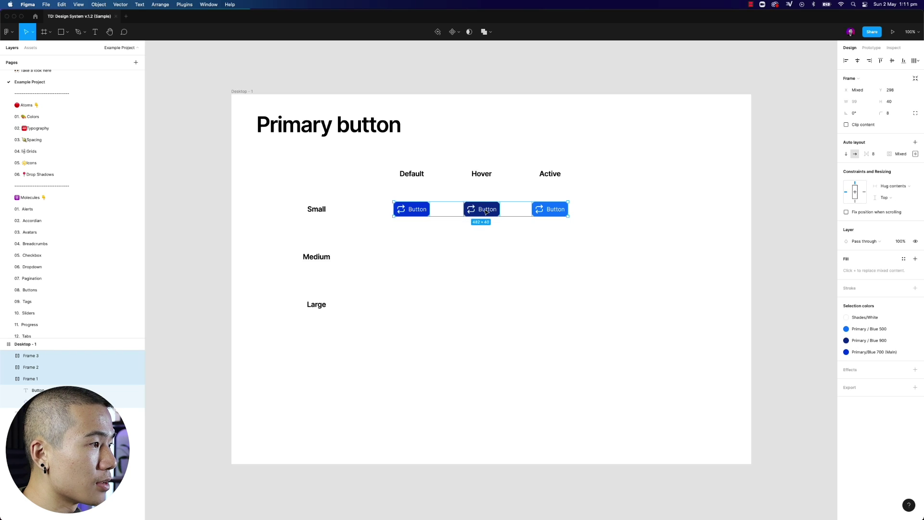
key(super+d)
drag(486, 211, 485, 257)
click(434, 303)
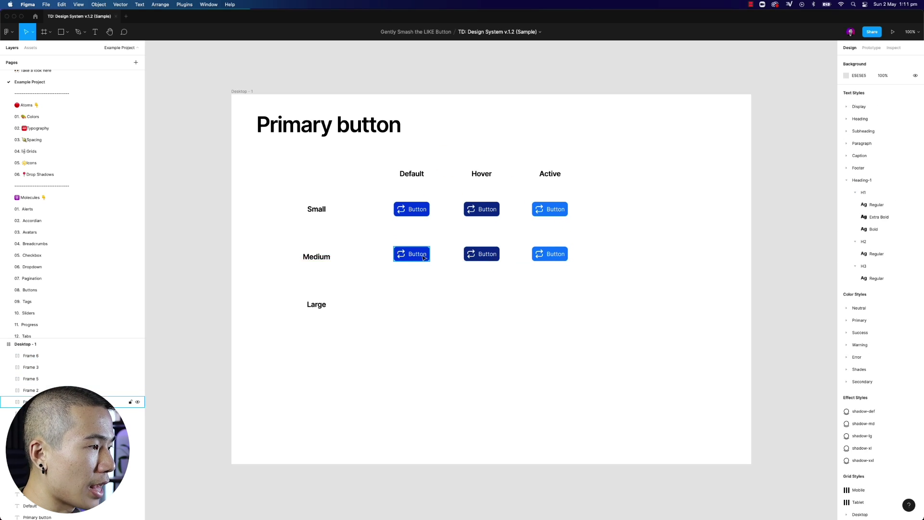
Step: Apply the Paragraph/P1/Regular text style to the labels of the Medium Default, Hover and Active buttons
click(424, 258)
double_click(420, 257)
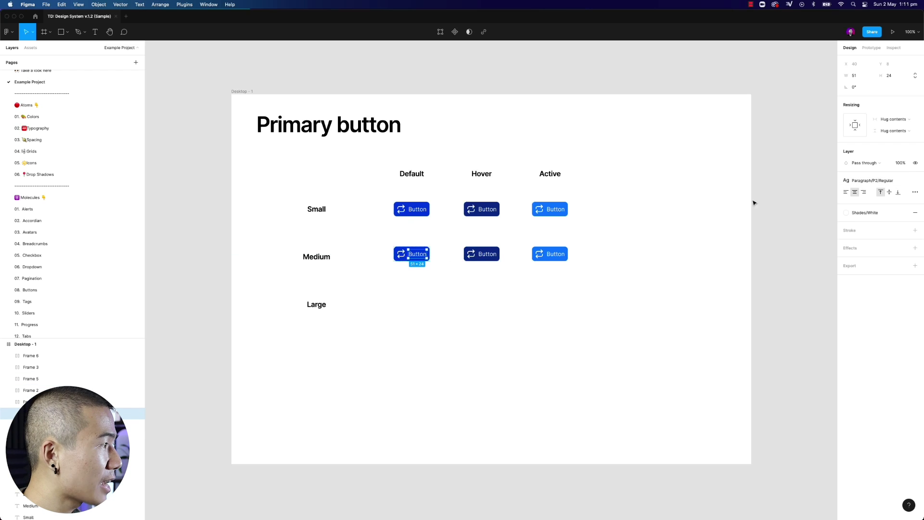
click(872, 181)
scroll(883, 269, up, 1)
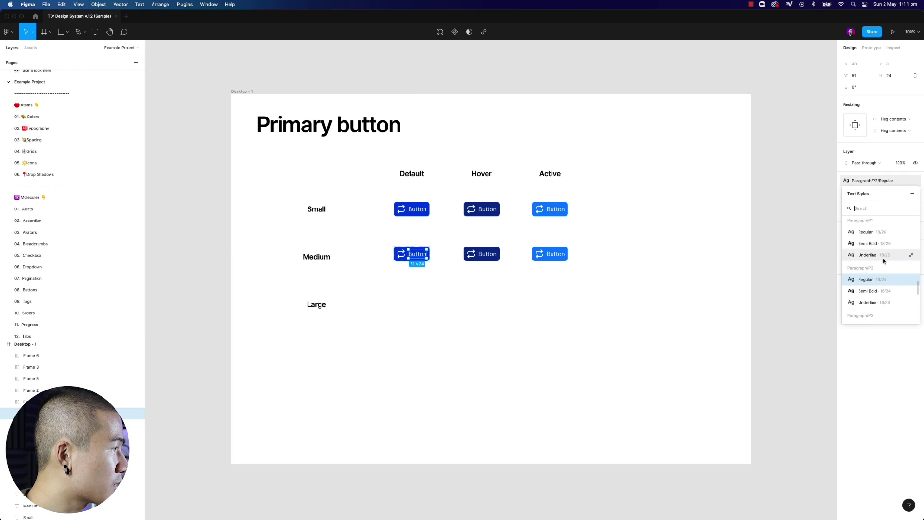
click(864, 236)
click(487, 255)
click(861, 180)
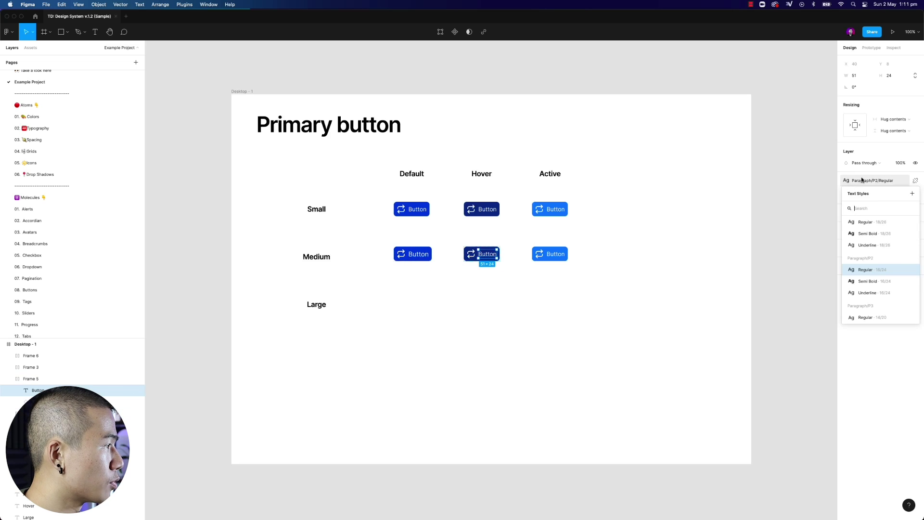
click(864, 222)
click(552, 255)
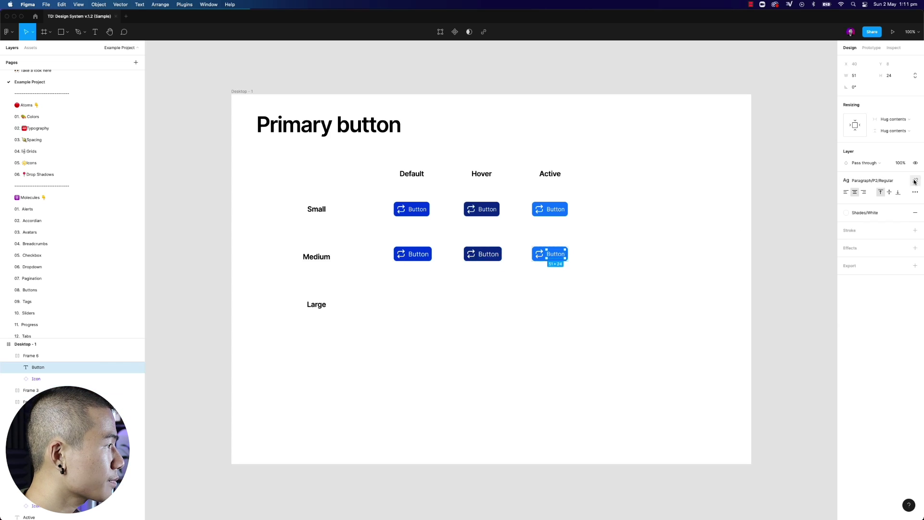
click(913, 181)
click(864, 224)
click(656, 295)
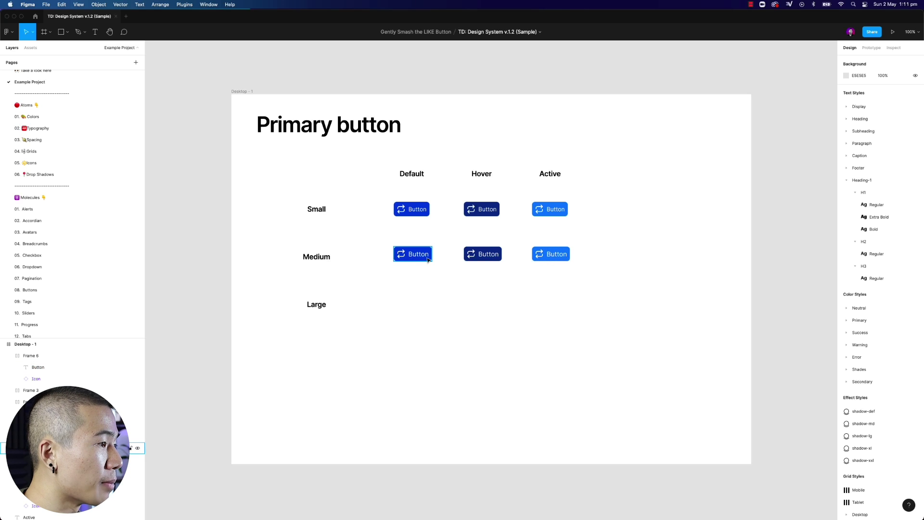
Step: Set the Medium Default button's left and right padding to 16
click(414, 255)
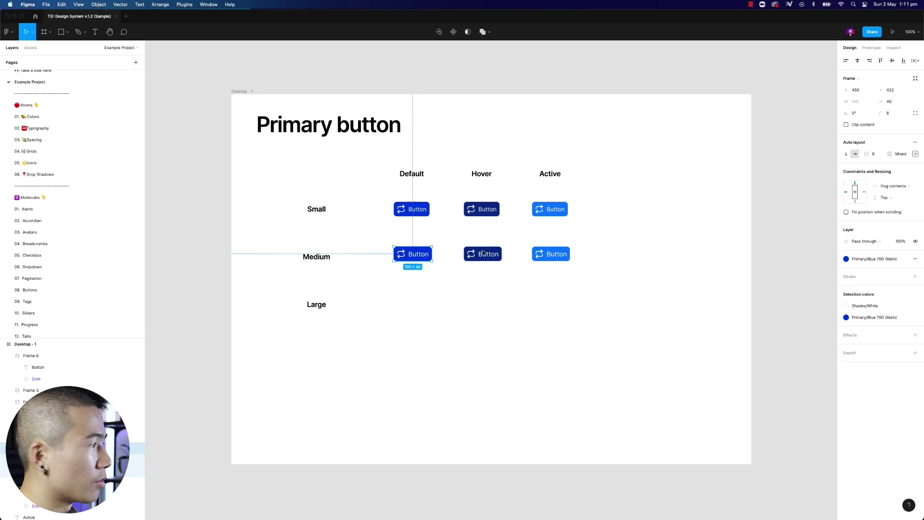
click(915, 153)
click(870, 184)
text(16)
key(Return)
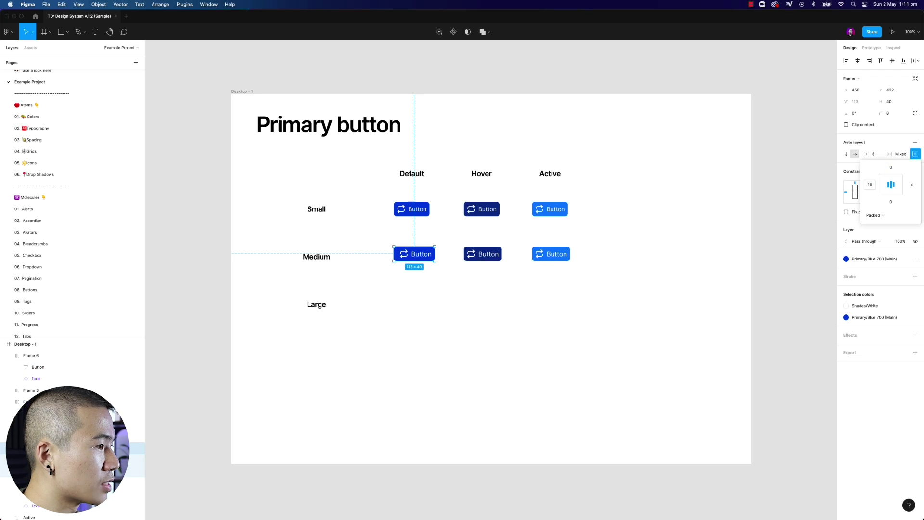
click(911, 184)
text(16)
key(Return)
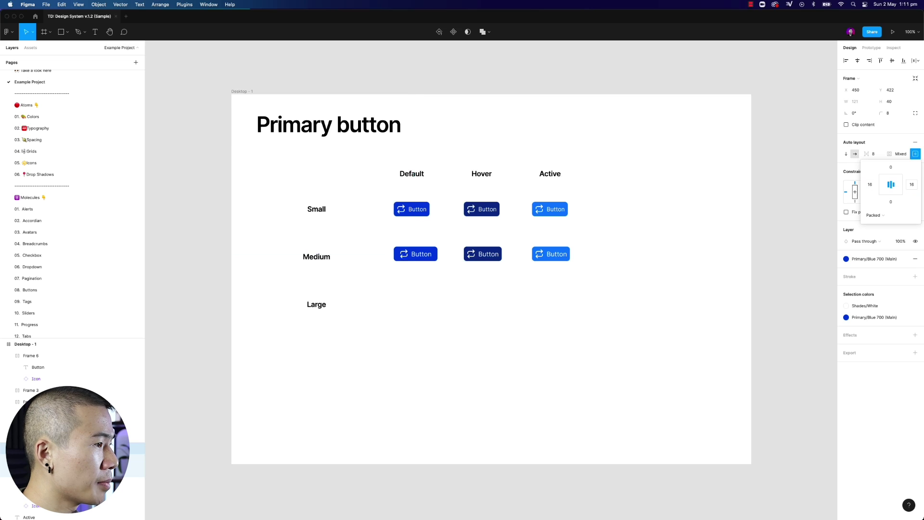
Step: Set the Medium Hover button's left and right padding to 16, keeping the top padding at 0
click(483, 253)
click(914, 153)
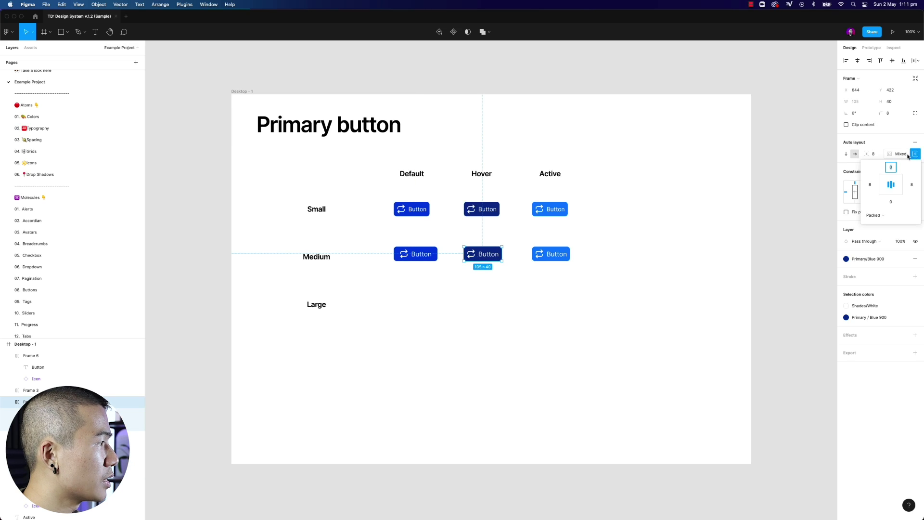
click(870, 184)
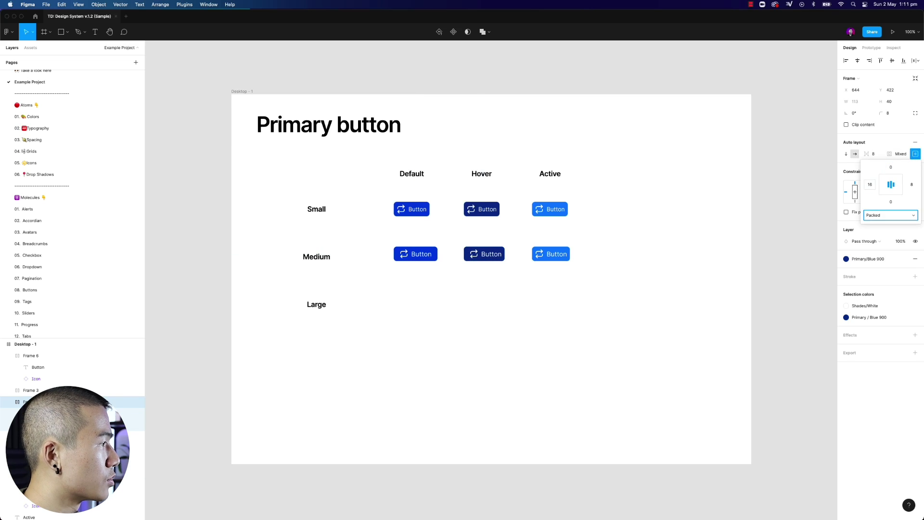
key(Tab)
text(8)
key(Tab)
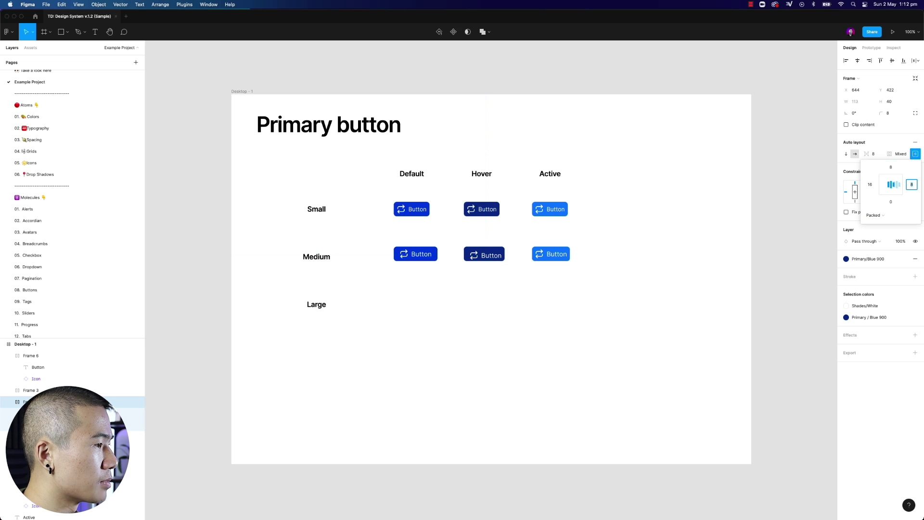
text(16)
key(Tab)
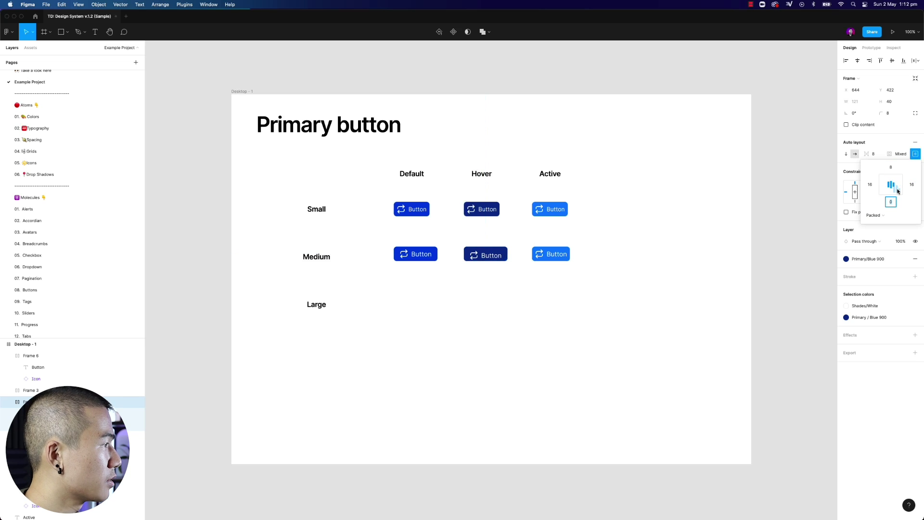
click(891, 167)
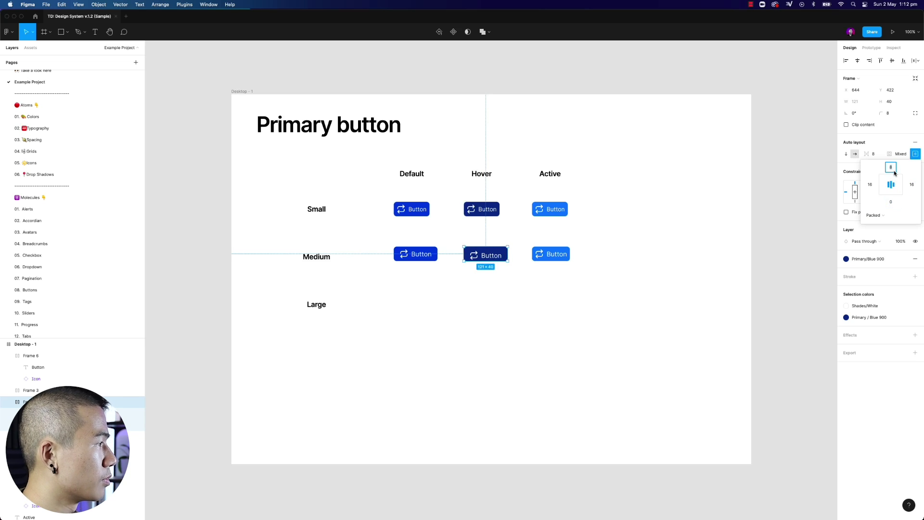
text(0)
key(Return)
click(605, 264)
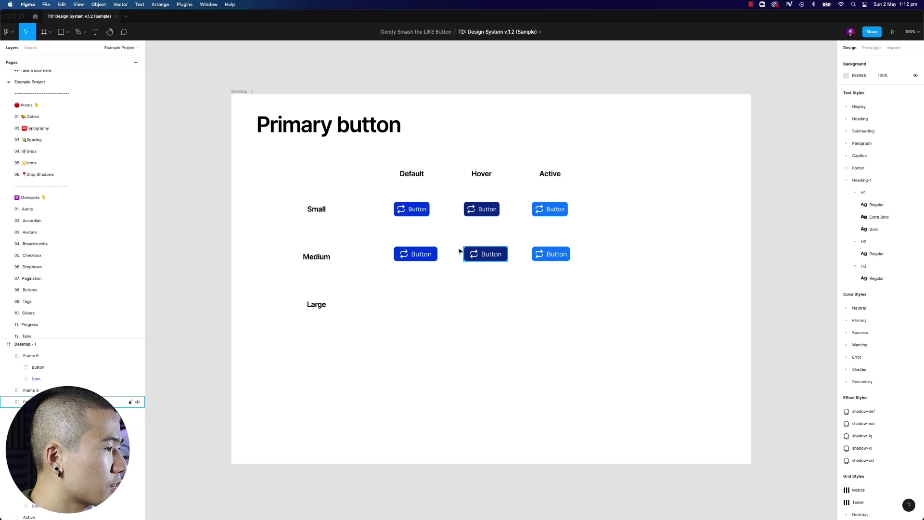
Step: Set the Medium Active button's left and right padding to 16
click(551, 254)
click(915, 154)
click(870, 184)
text(16)
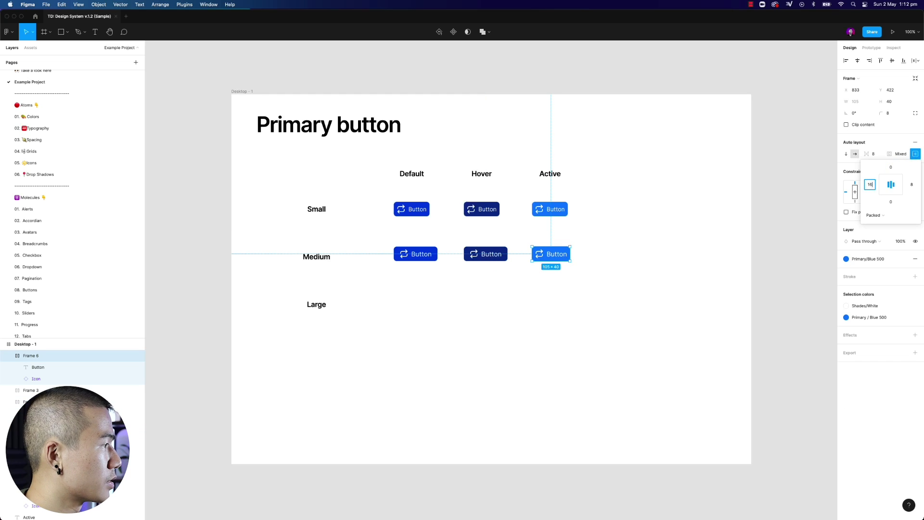
key(Tab)
key(Tab)
text(16)
key(Return)
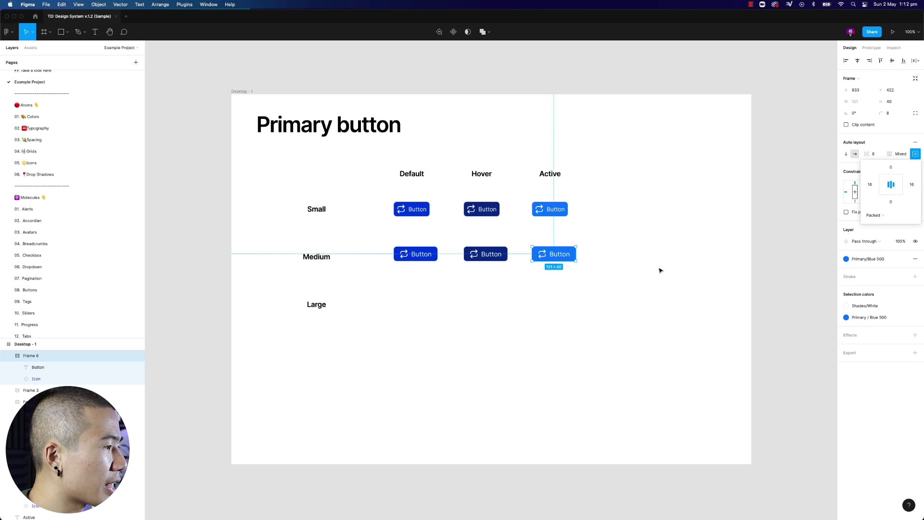
Step: Resize the Medium Default, Hover and Active buttons together to a height of 50
drag(625, 266, 423, 264)
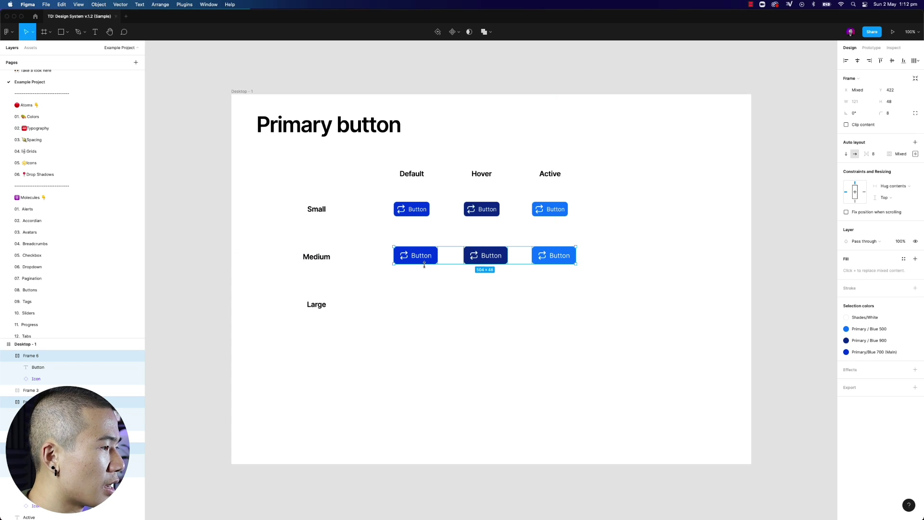
click(539, 286)
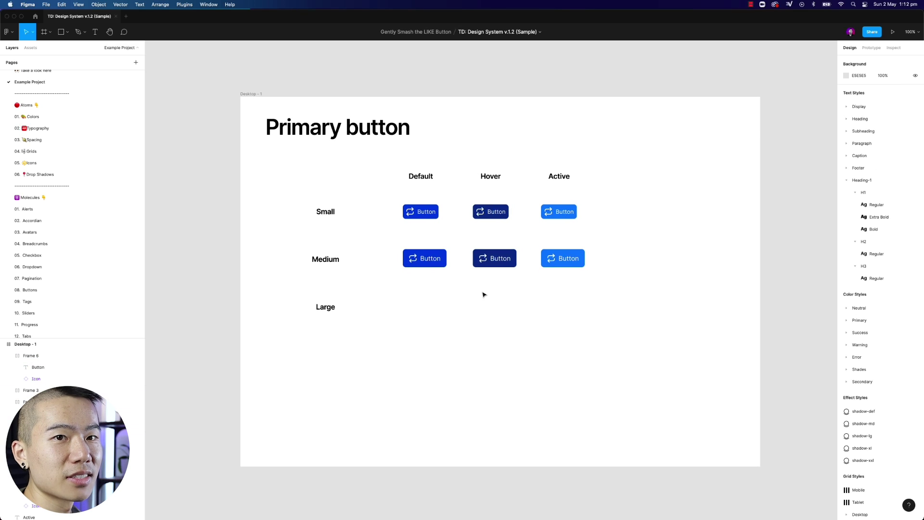
Step: Duplicate the three Medium buttons into the Large row beneath the same state columns
drag(603, 288, 430, 308)
key(super+d)
click(448, 340)
Step: Apply the Heading/H3 - Small/Semi Bold text style to the label of the Large Default button
super+click(436, 311)
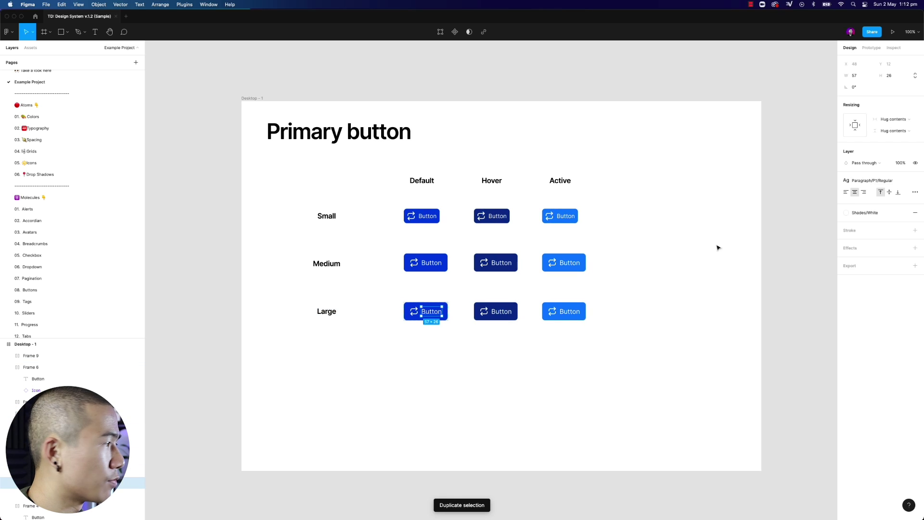
click(868, 180)
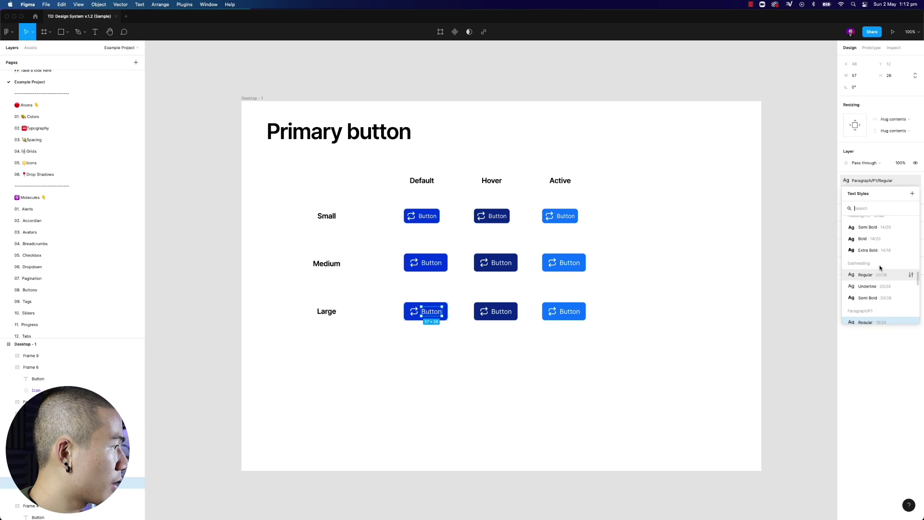
scroll(880, 269, up, 3)
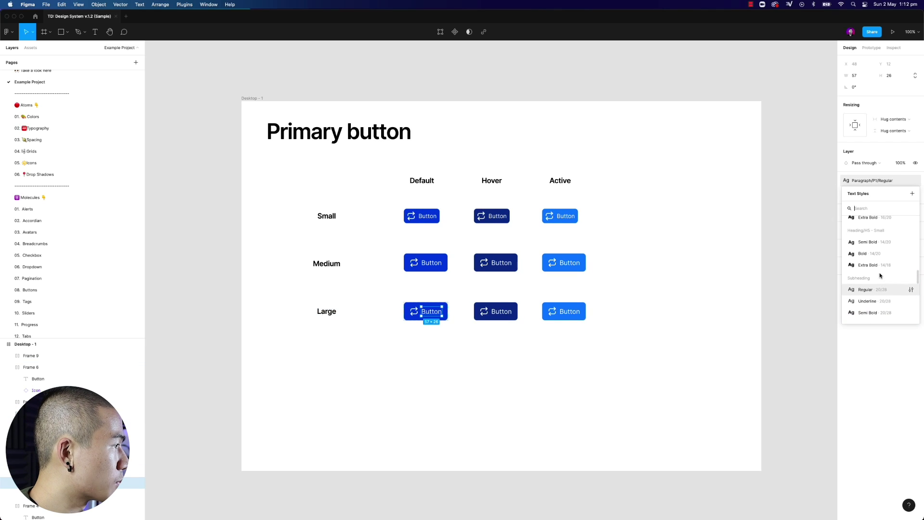
click(866, 243)
click(870, 181)
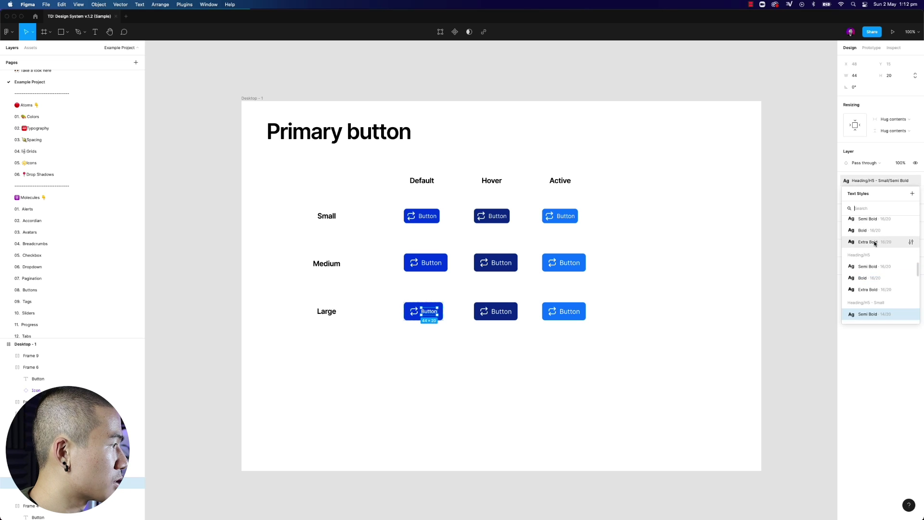
scroll(873, 260, up, 2)
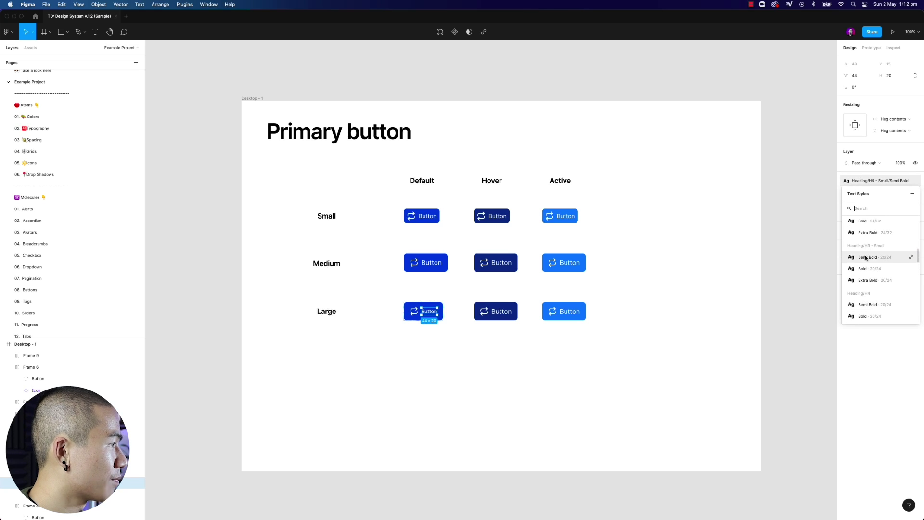
click(865, 258)
Step: Apply the Heading/H3 - Small/Semi Bold text style to the labels of the Large Hover and Active buttons
double_click(494, 315)
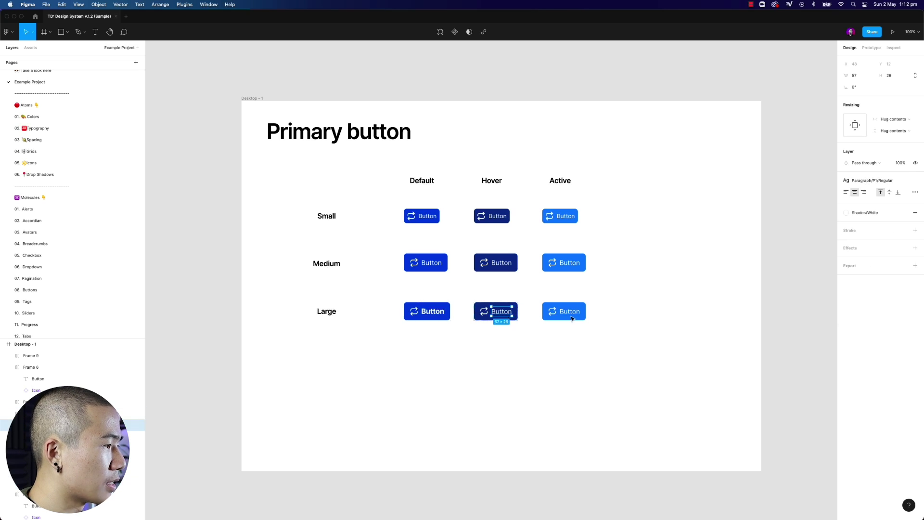
click(872, 180)
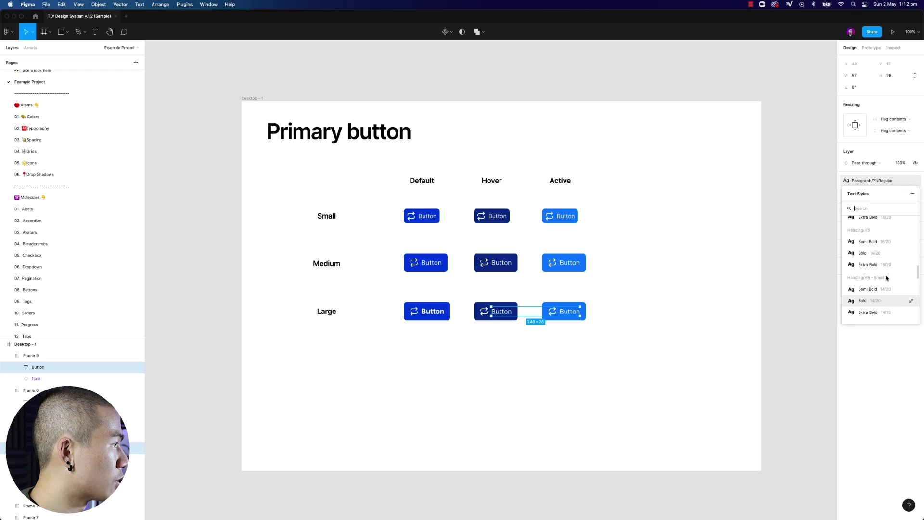
scroll(881, 269, up, 4)
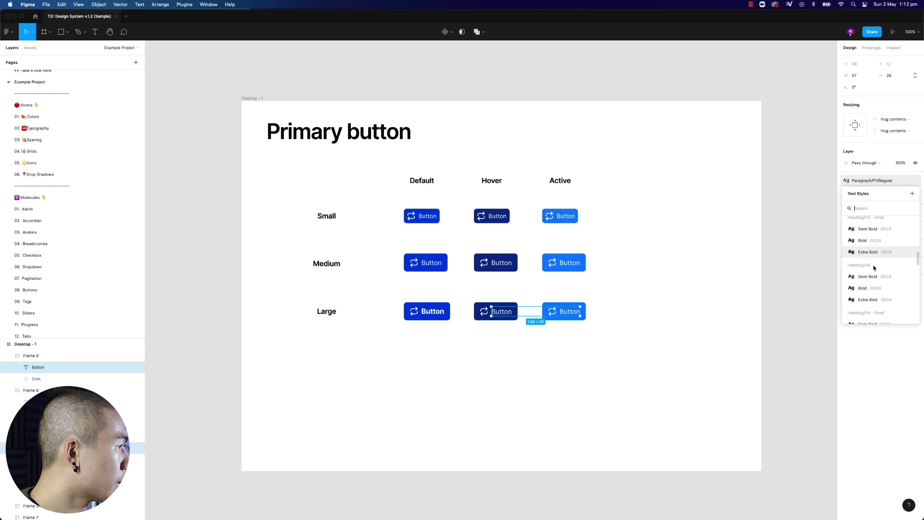
scroll(866, 240, up, 2)
click(863, 236)
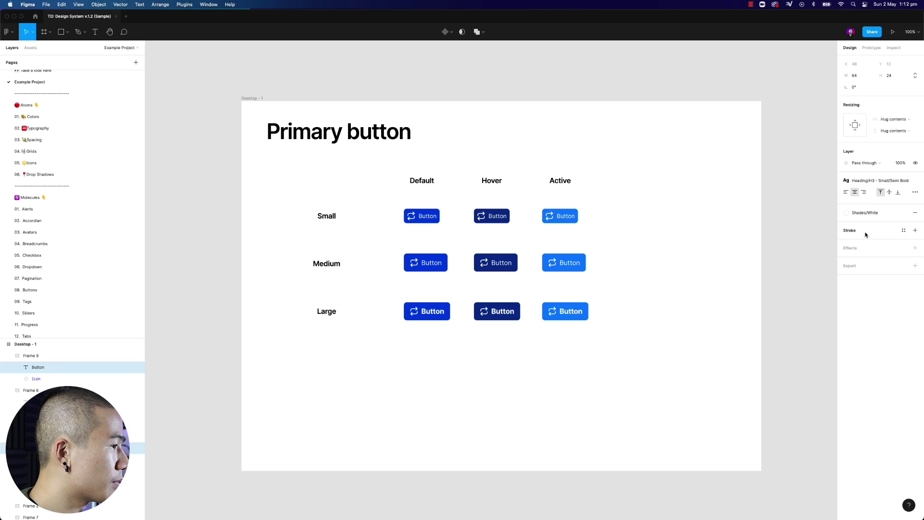
click(742, 317)
Step: Set the Large Default button's left and right padding to 20
click(568, 311)
click(438, 310)
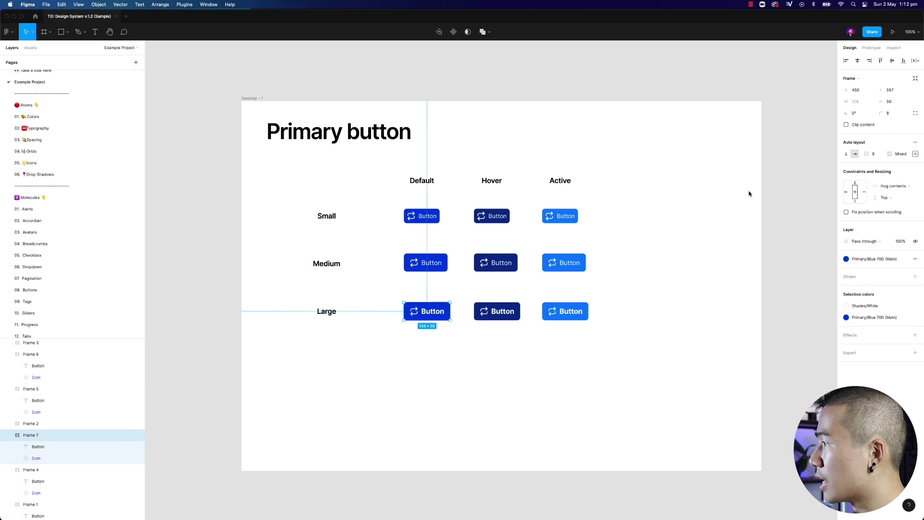
click(915, 153)
click(868, 186)
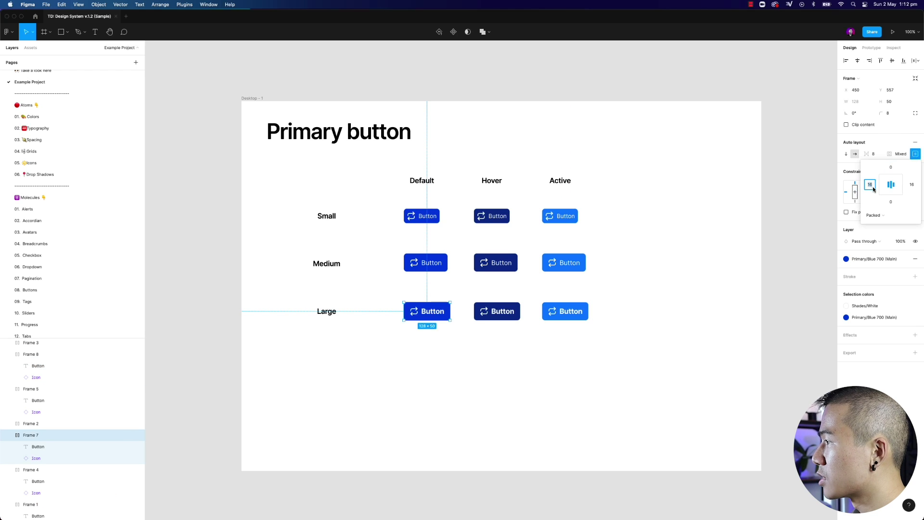
text(20)
key(Tab)
text(20)
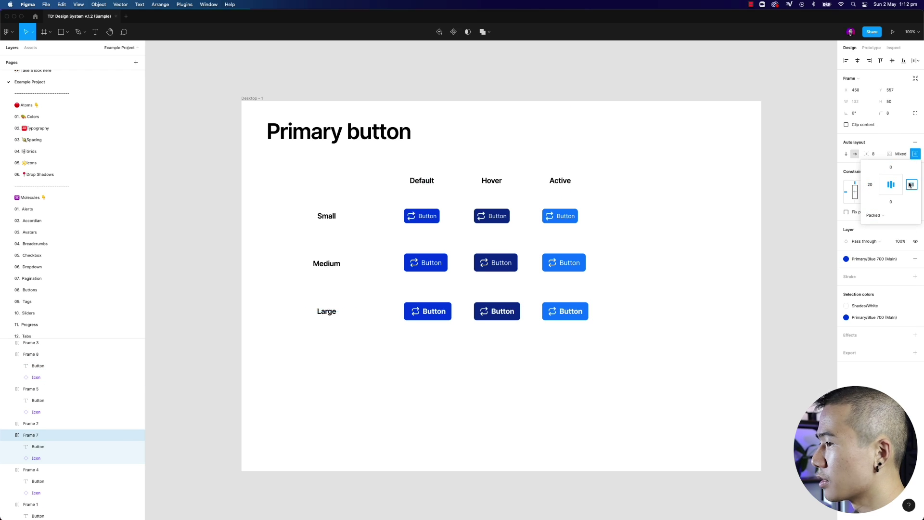
key(Return)
Step: Set the Large Hover button's left and right padding to 20
click(496, 311)
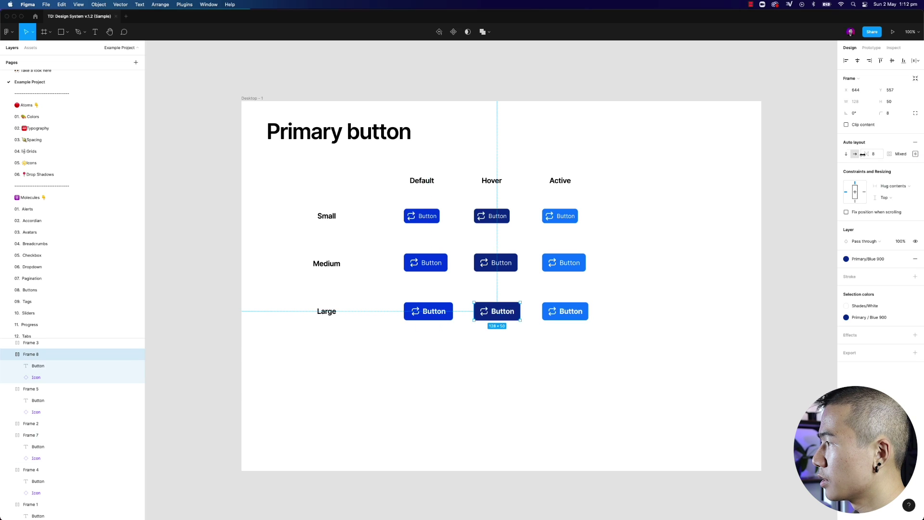
click(915, 153)
click(870, 185)
text(20)
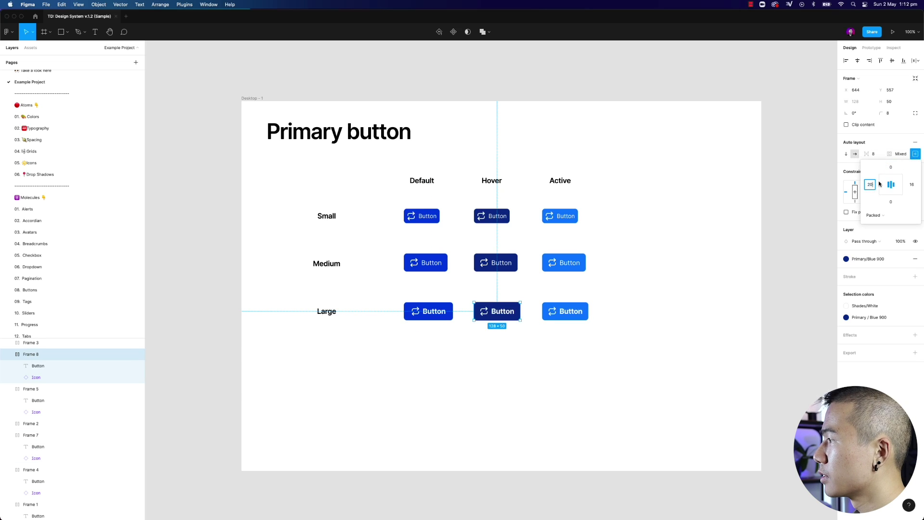
key(Tab)
text(20)
key(Return)
Step: Set the Large Active button's left and right padding to 20
click(576, 319)
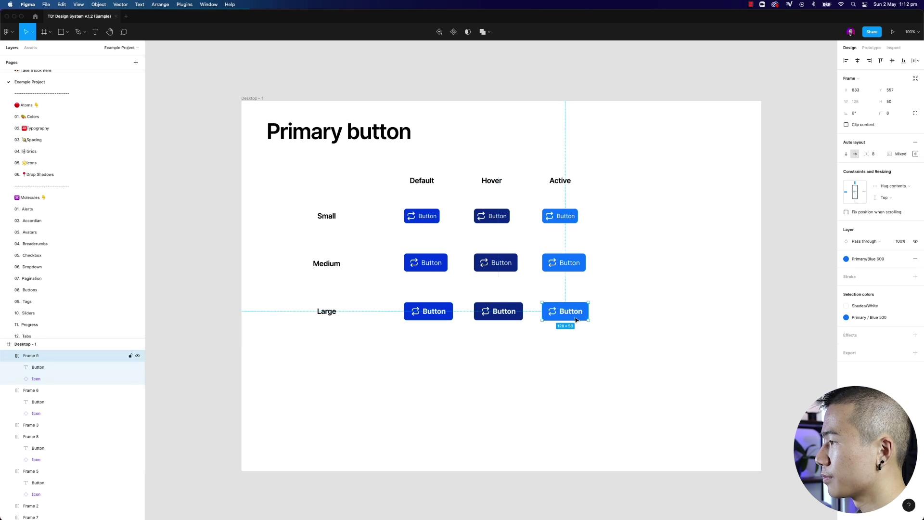
click(915, 154)
click(870, 184)
text(20)
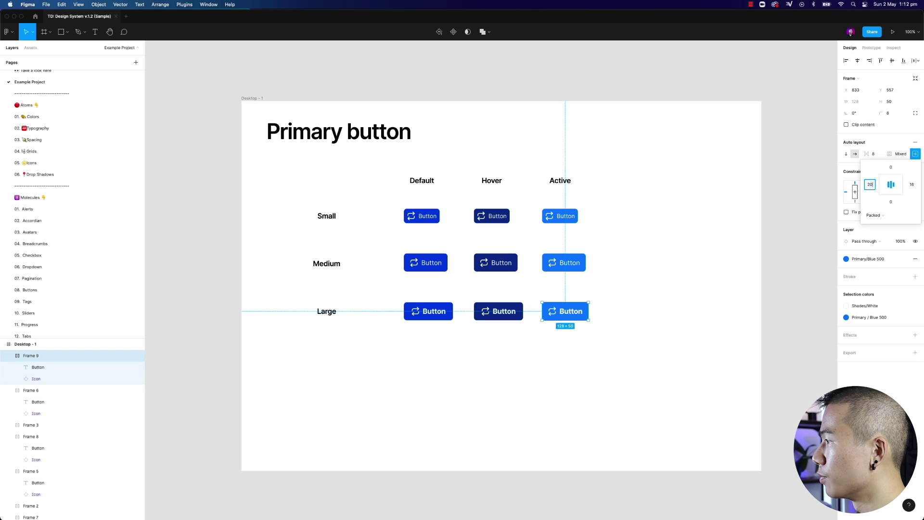
click(909, 186)
text(20)
key(Return)
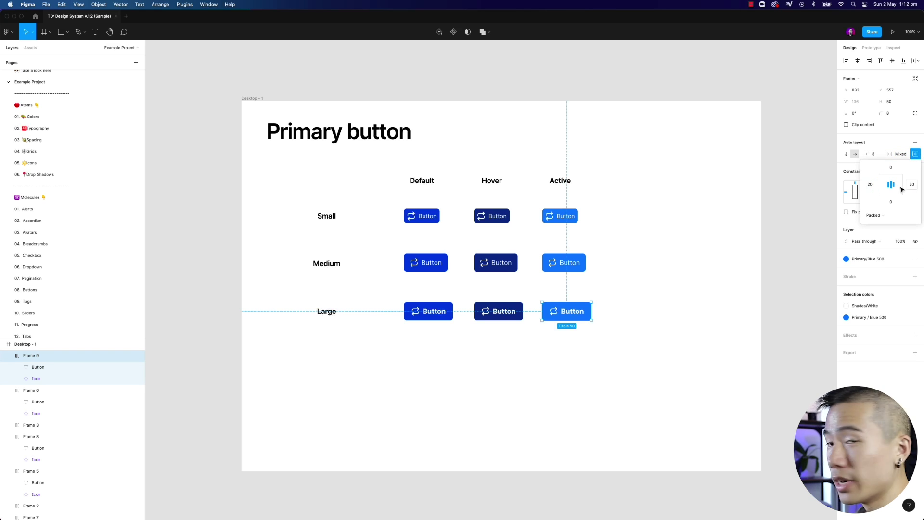
click(617, 356)
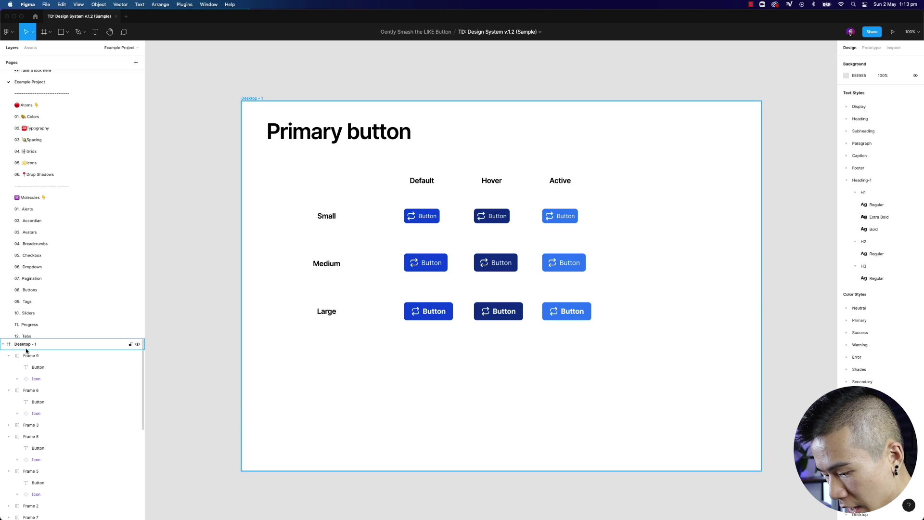
Step: Collapse the nested layers and move the three Small button frames to the start of the Desktop - 1 layer order
key(alt+l)
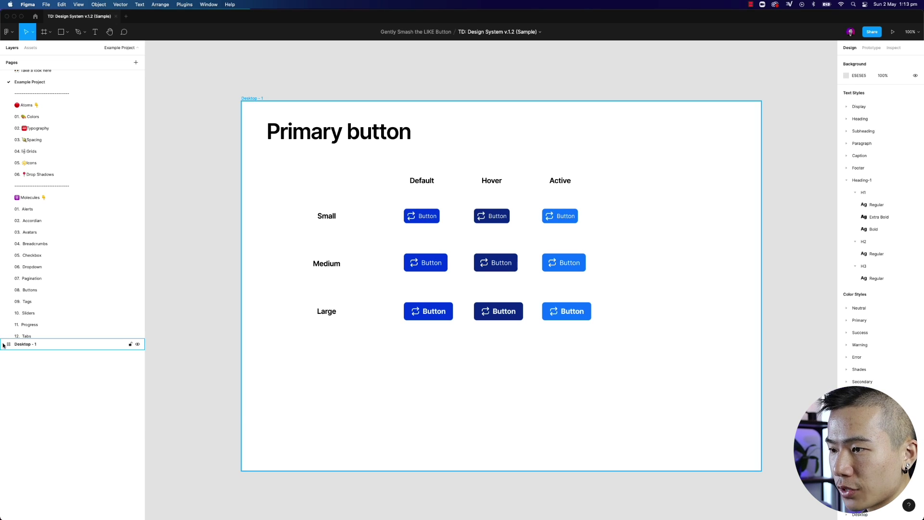
click(3, 344)
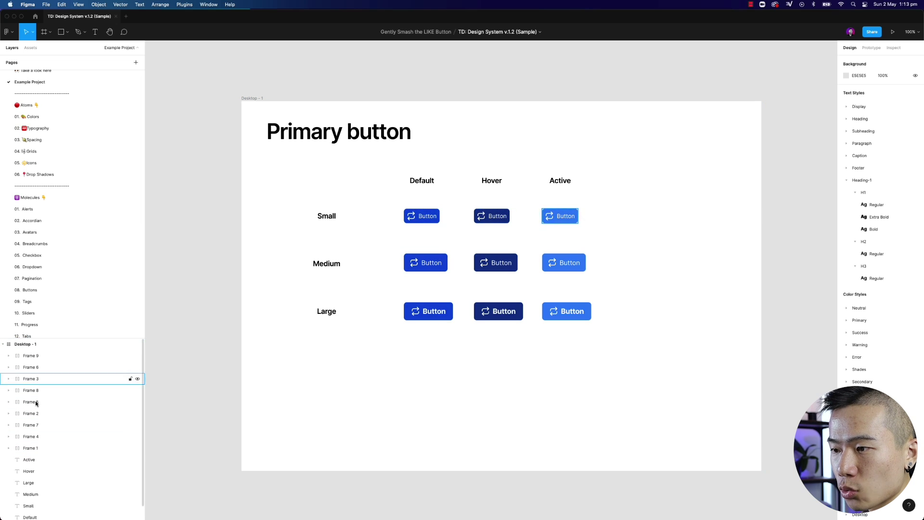
click(42, 453)
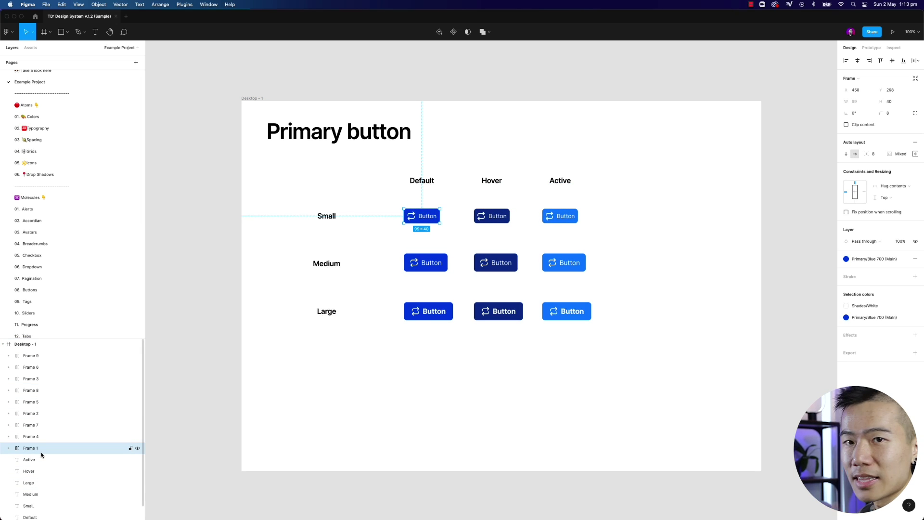
shift+click(57, 412)
shift+click(70, 379)
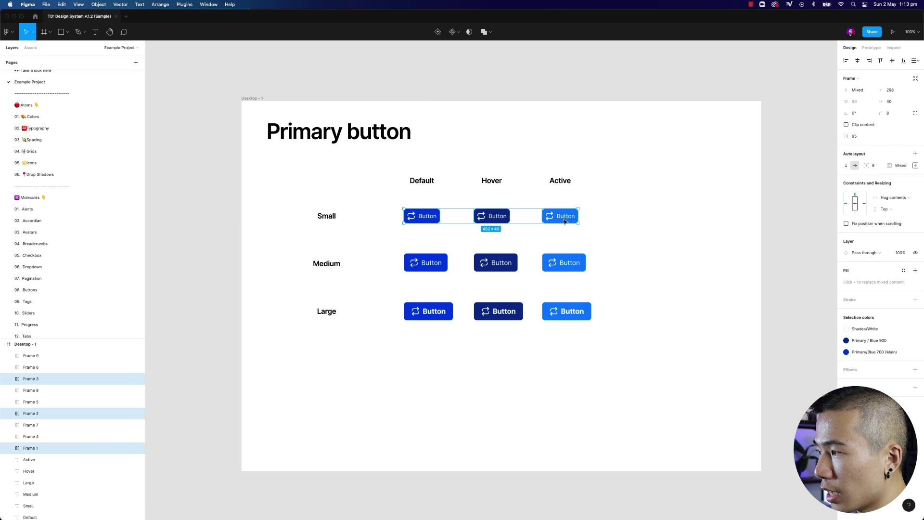
drag(71, 378, 34, 351)
Step: Move the three Medium button frames directly beneath the Small button frames in the layer order
click(46, 448)
shift+click(50, 425)
shift+click(54, 402)
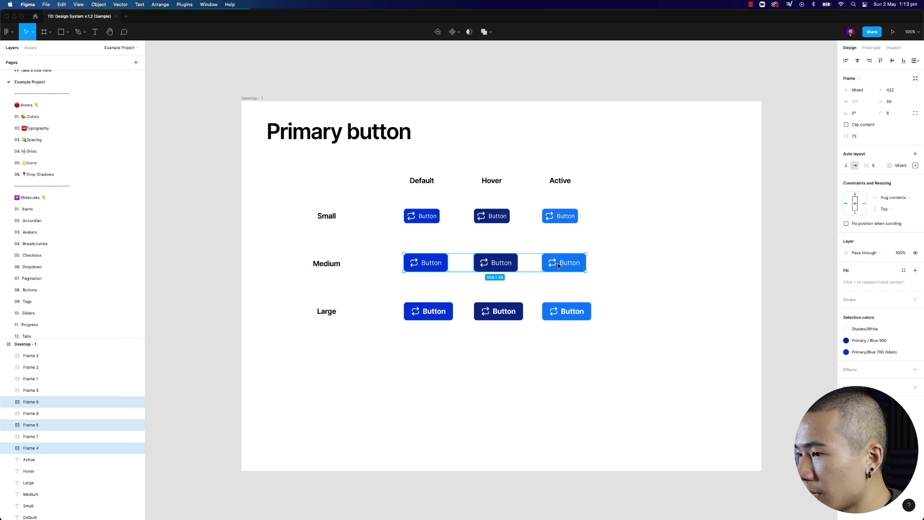
drag(31, 406, 32, 388)
click(44, 448)
shift+click(44, 436)
shift+click(43, 424)
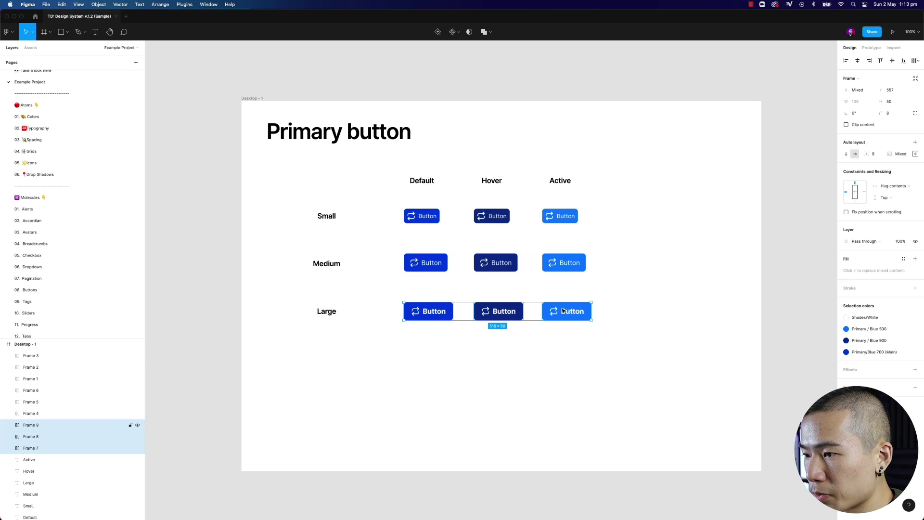
click(46, 355)
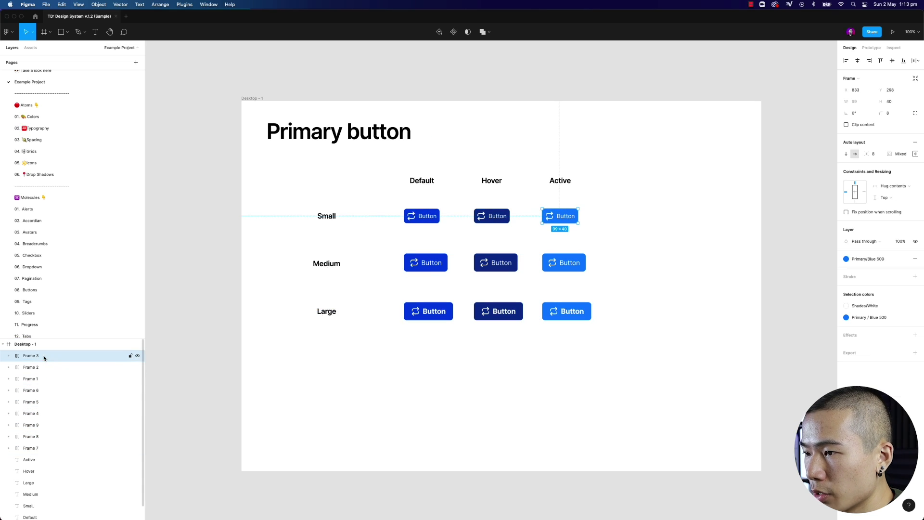
Step: Rename the Small Default button's frame as button/small/default
click(34, 380)
double_click(29, 381)
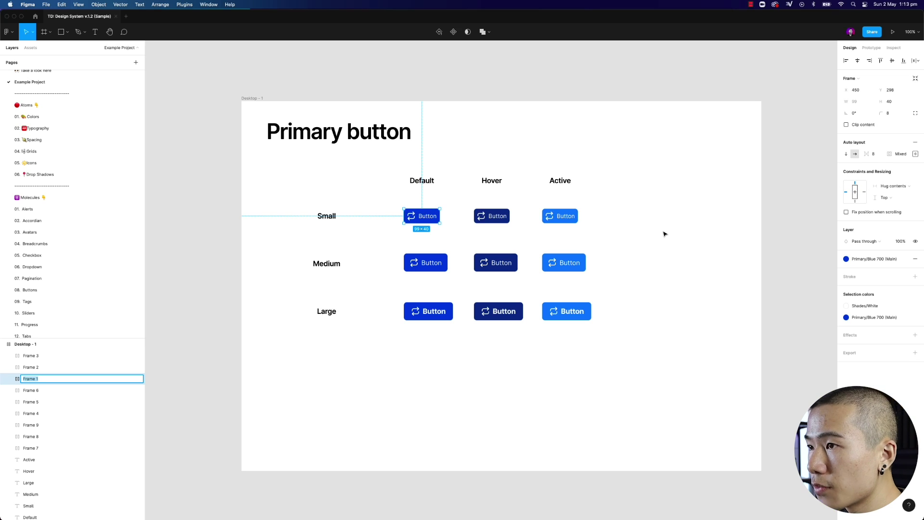
text(bu)
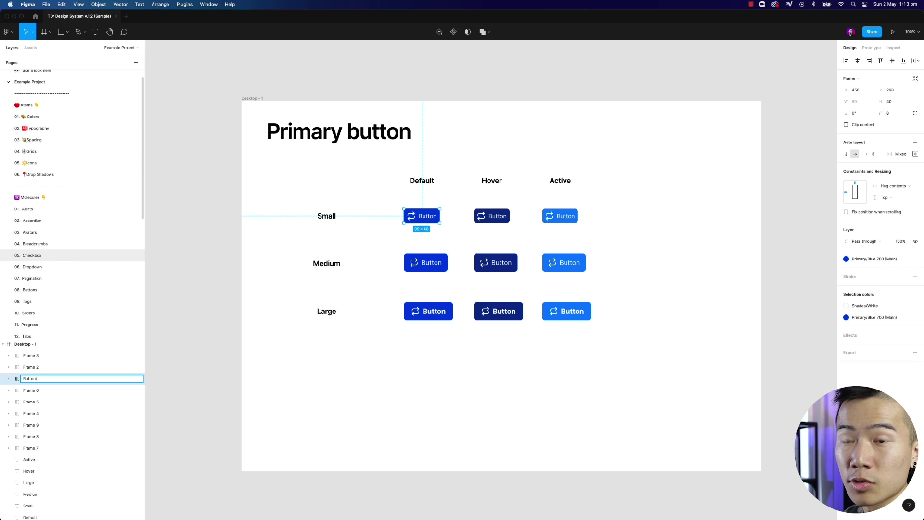
key(BackSpace)
key(BackSpace)
key(BackSpace)
key(BackSpace)
key(BackSpace)
key(BackSpace)
key(BackSpace)
text(button/)
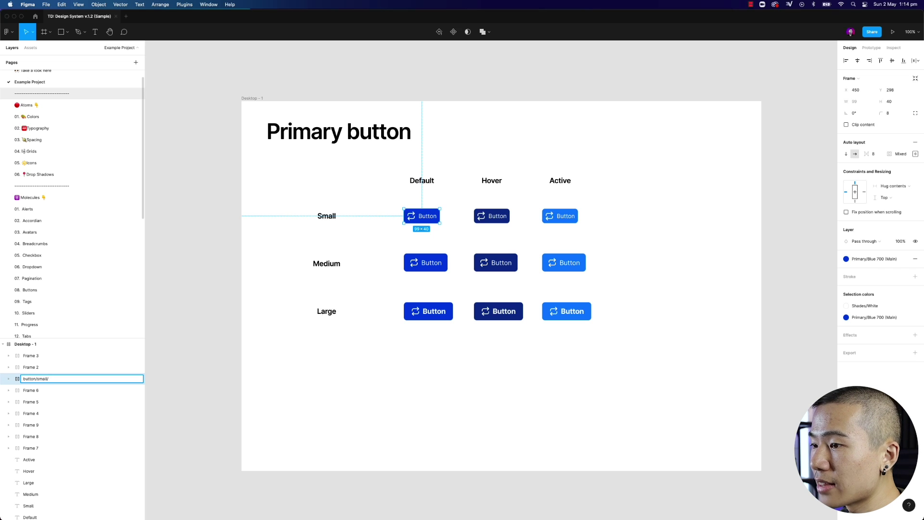
text(ault)
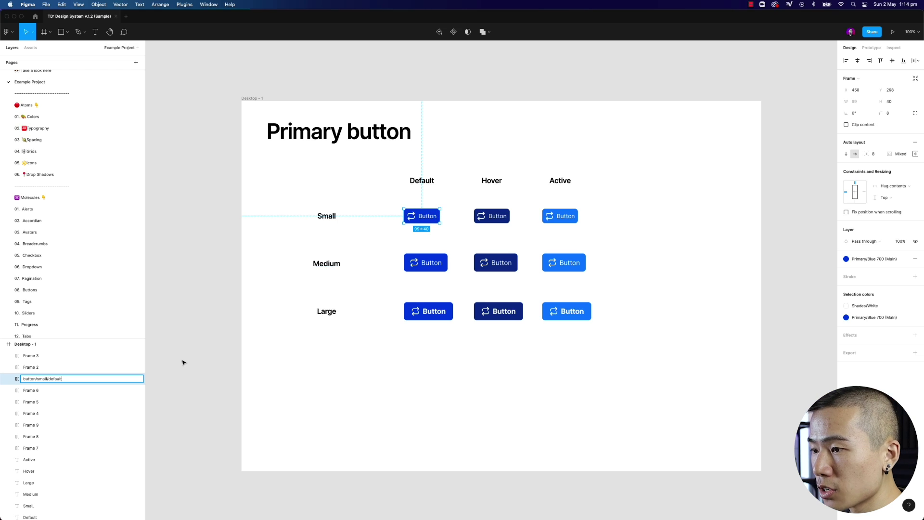
key(Return)
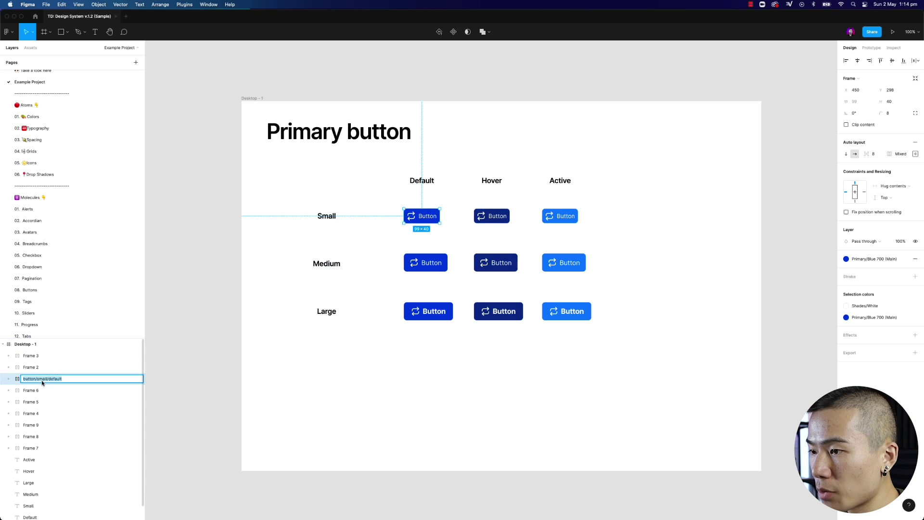
Step: Rename the Small Hover button's frame as button/small/hover
click(35, 368)
double_click(35, 368)
text(button/small/h)
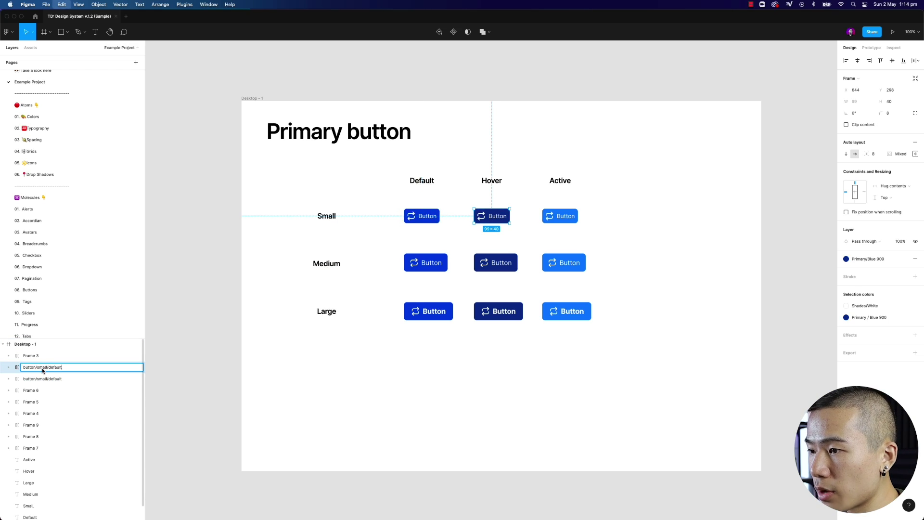
text(over)
key(Return)
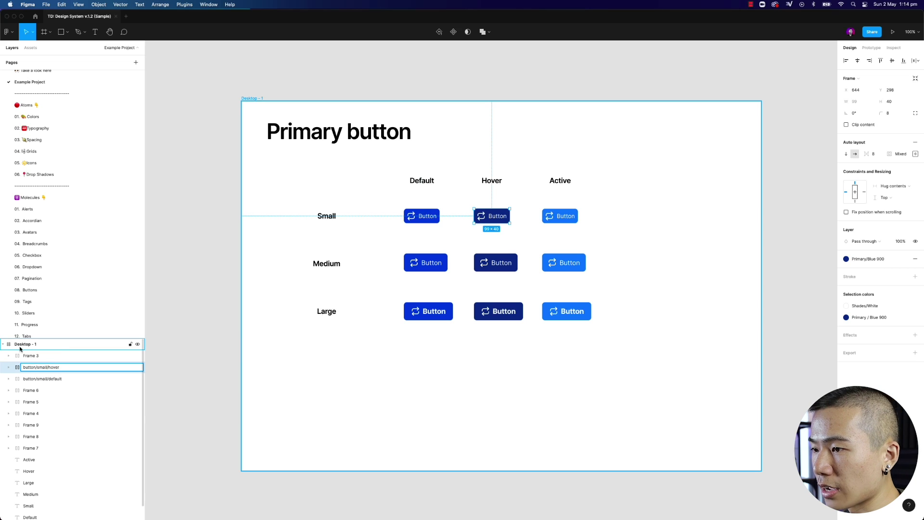
Step: Rename the Small Active button's frame as button/small/active
double_click(26, 356)
text(button/small/default)
key(BackSpace)
key(BackSpace)
key(BackSpace)
key(BackSpace)
key(BackSpace)
key(BackSpace)
key(BackSpace)
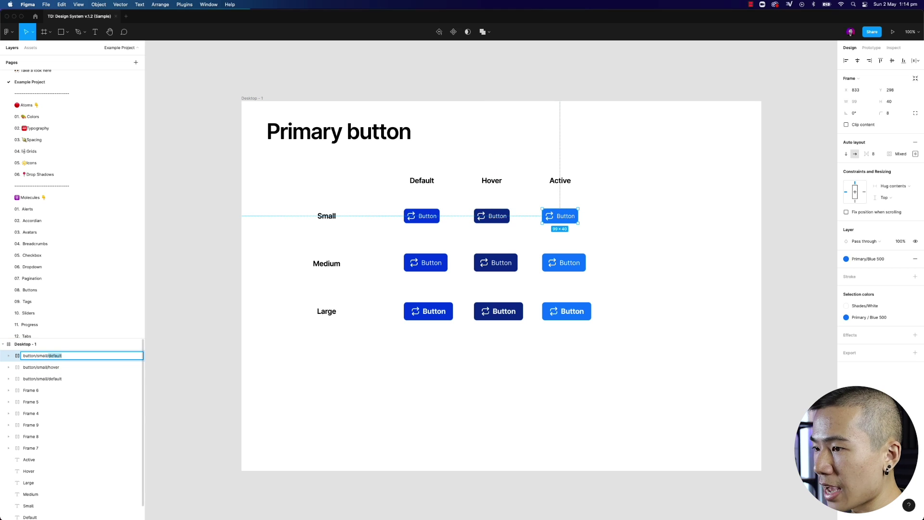
text(active)
key(Return)
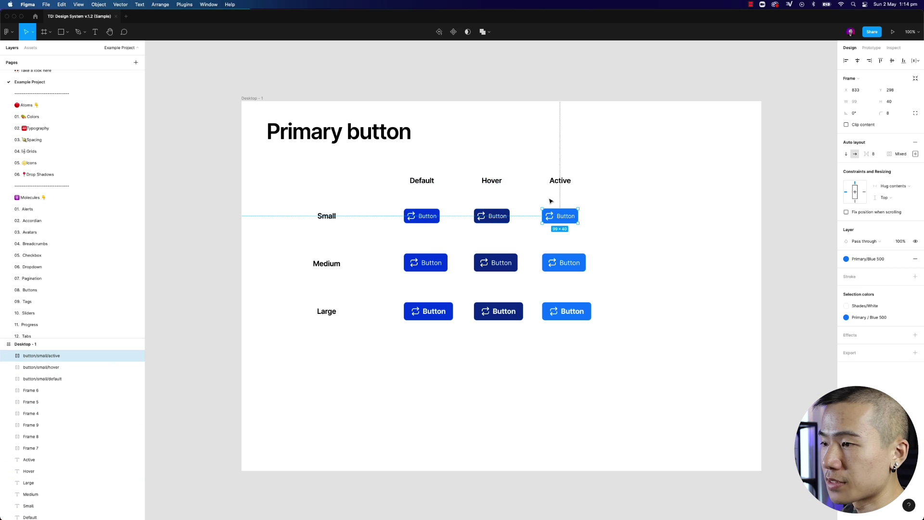
Step: Rename the Medium Default button's frame as button/medium/default
click(24, 391)
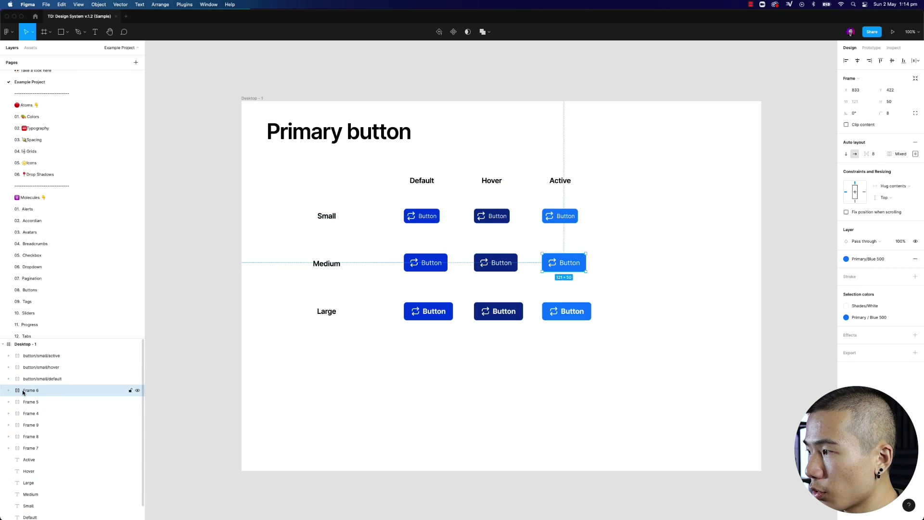
click(30, 413)
double_click(30, 413)
text(button/small/default)
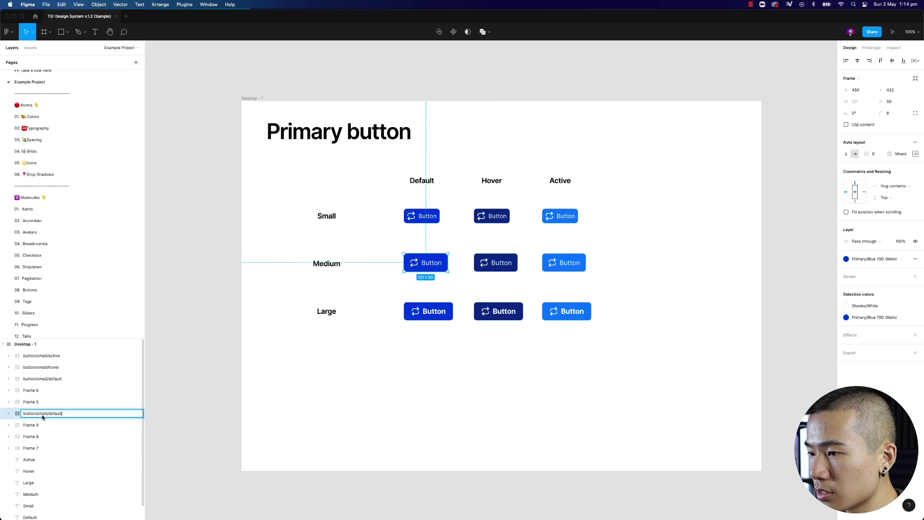
double_click(42, 413)
text(medium)
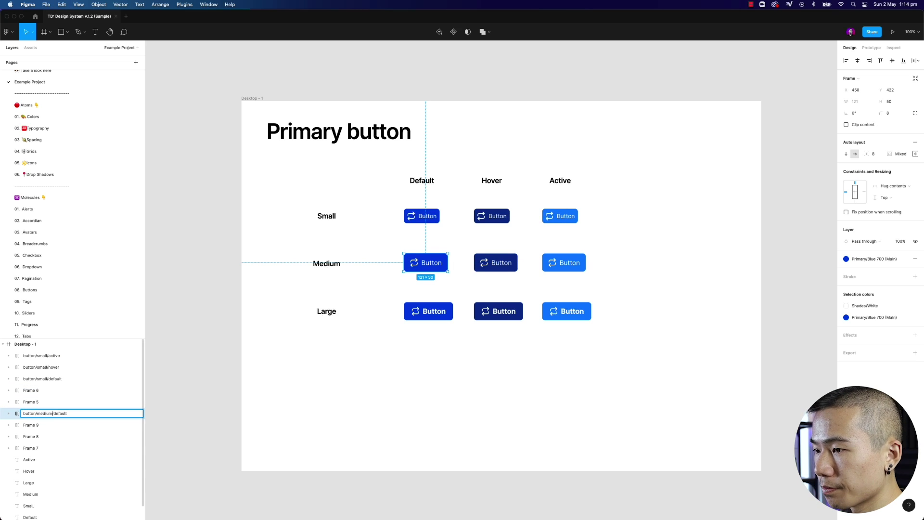
key(Return)
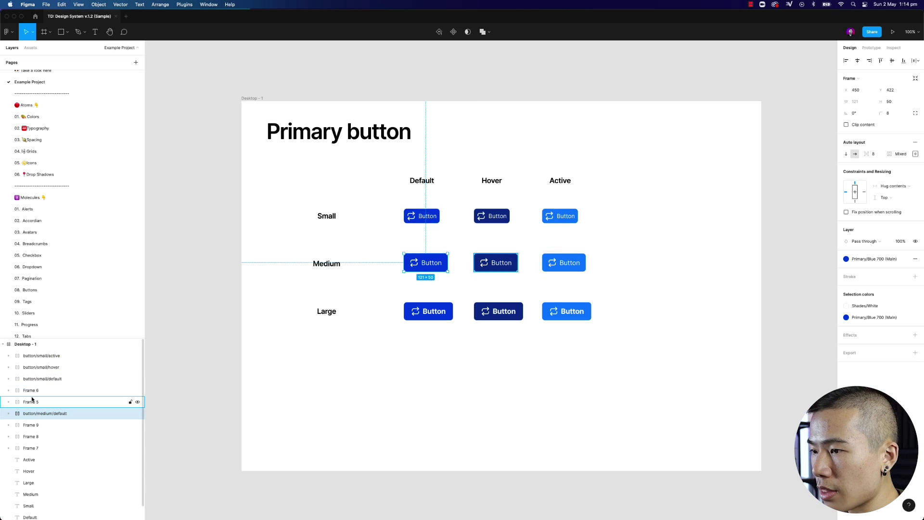
Step: Rename the Medium Hover button's frame as button/medium/hover
click(33, 402)
double_click(32, 402)
text(button/medium/default)
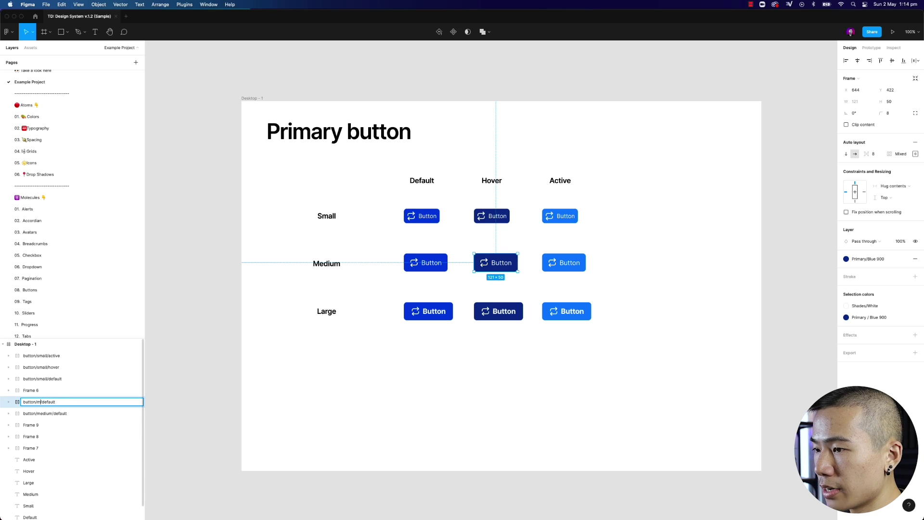
double_click(54, 402)
text(h)
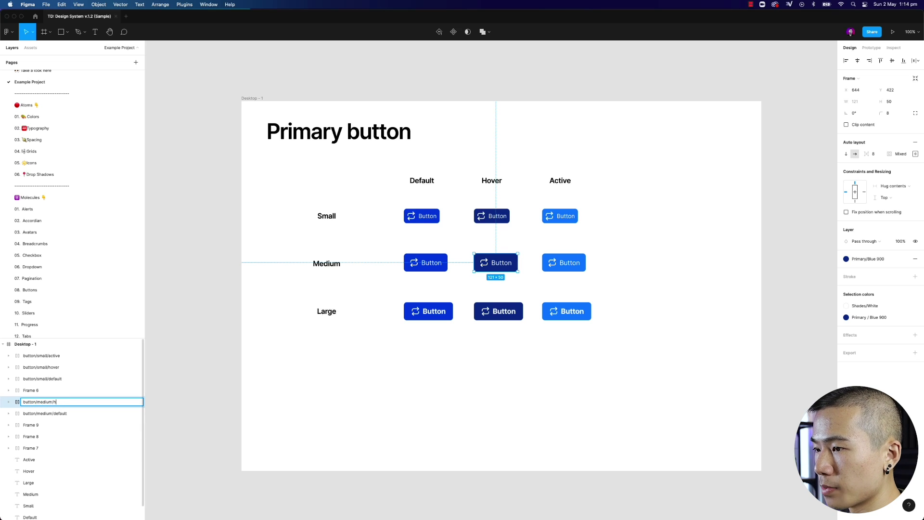
text(over)
key(Return)
Step: Rename the Medium Active button's frame as button/medium/active
click(43, 390)
double_click(42, 390)
text(button/small/default)
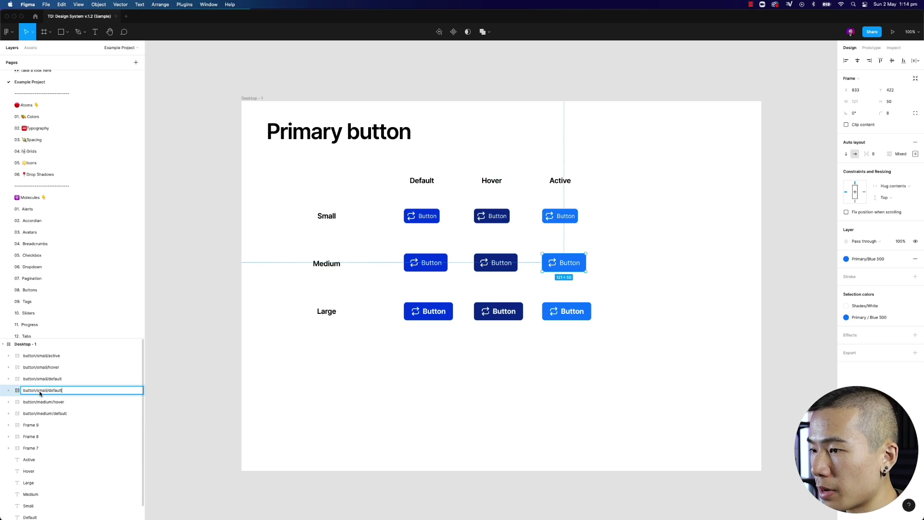
double_click(42, 390)
text(medium)
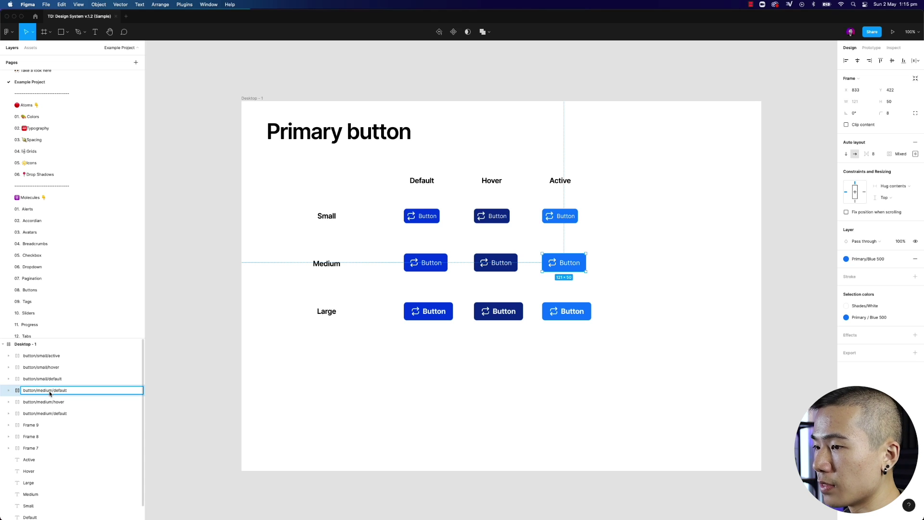
double_click(59, 392)
text(active)
key(Return)
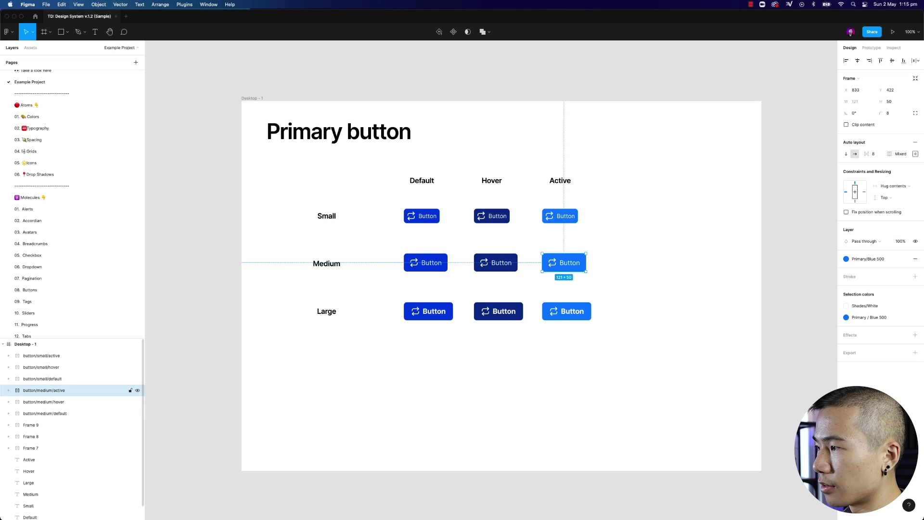
Step: Rename the Large Default button's frame as button/large/default
click(430, 313)
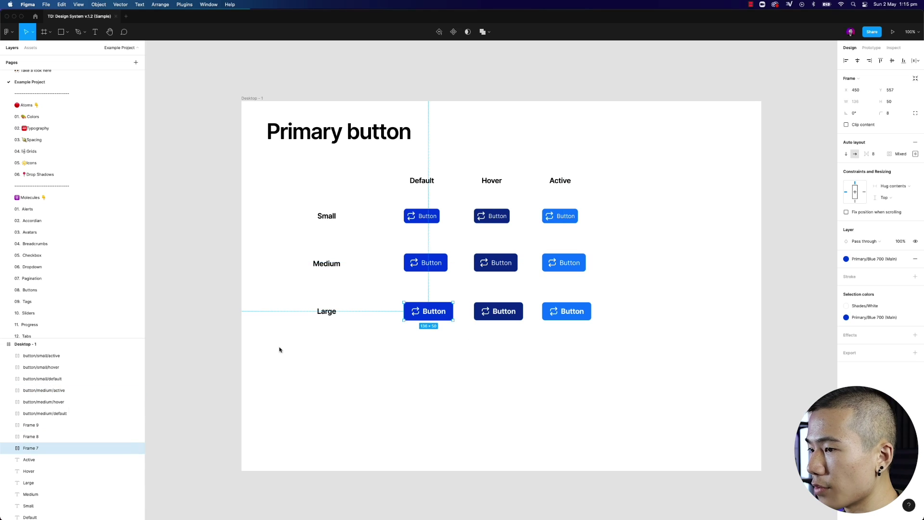
double_click(31, 448)
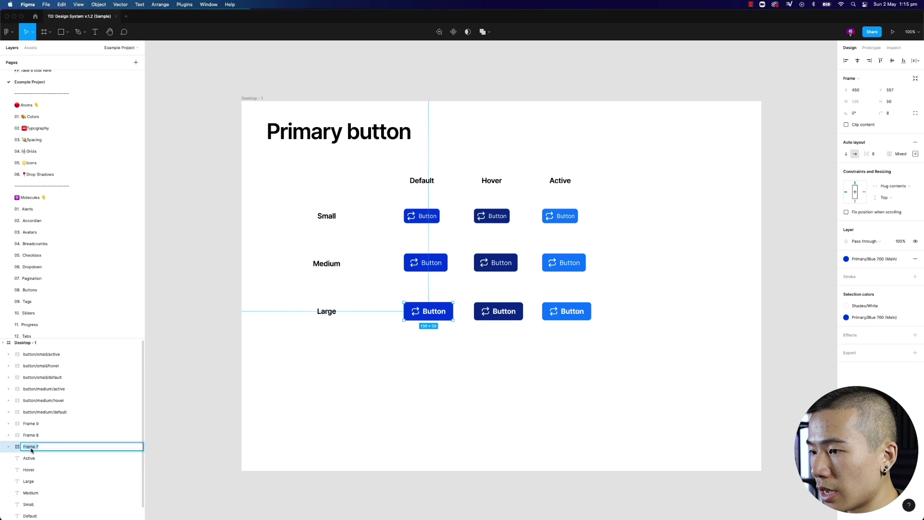
text(button/large/default)
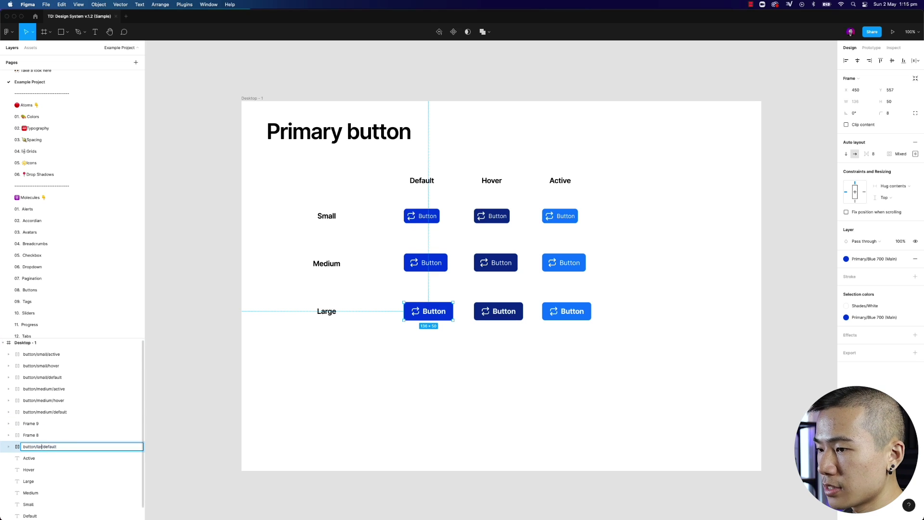
key(Return)
Step: Rename the Large Hover button's frame as button/large/hover
double_click(34, 434)
text(button/small/default)
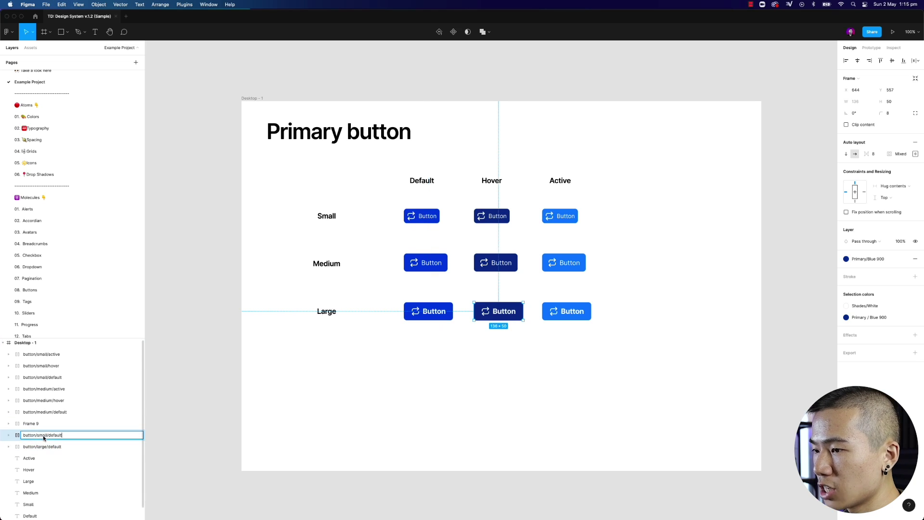
double_click(36, 435)
text(large)
double_click(55, 435)
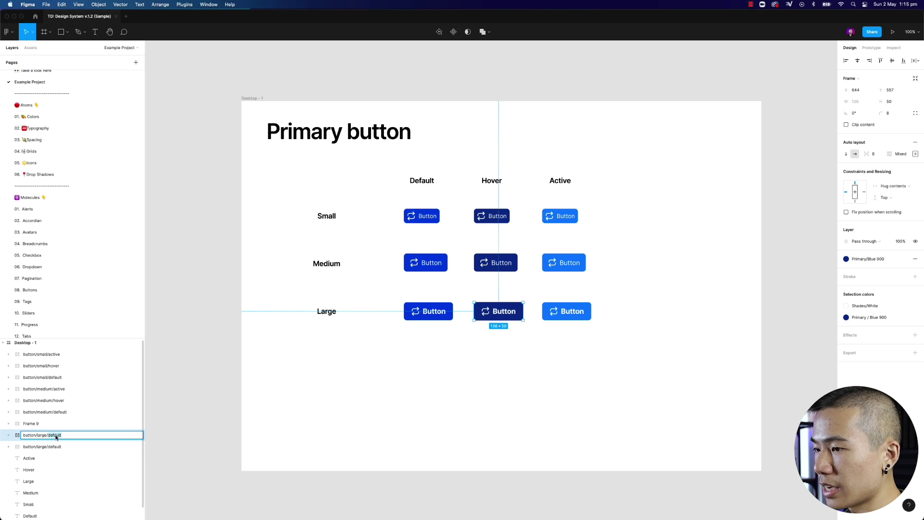
text(hover)
Step: Rename the Large Active button's frame as button/small/active
click(35, 423)
double_click(35, 424)
text(button/small/active)
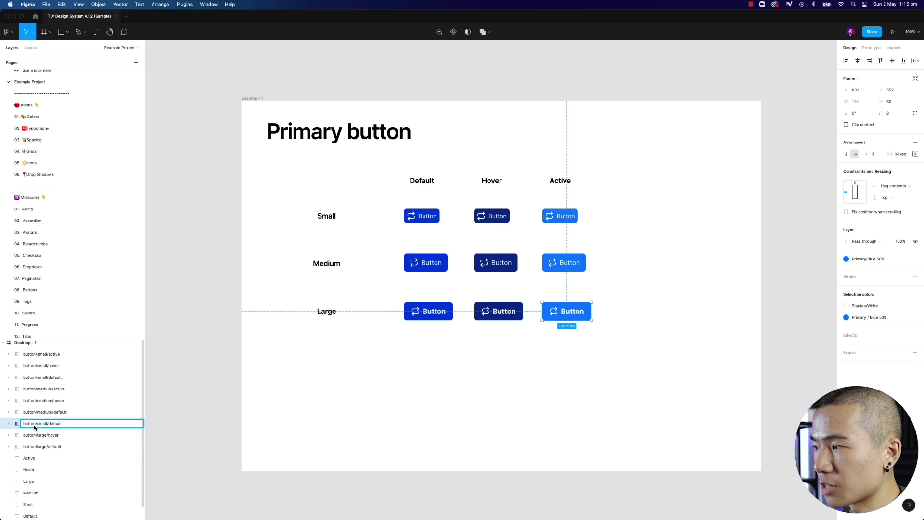
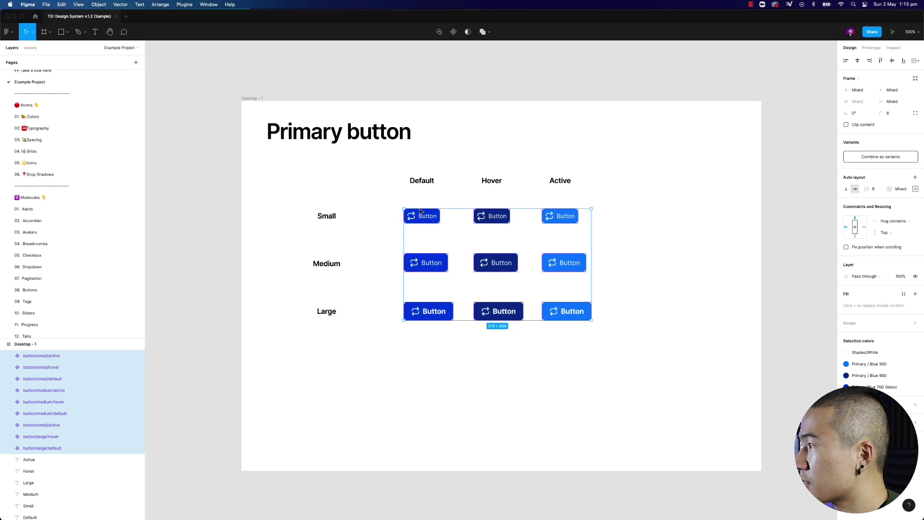
Step: Combine the nine selected button components as variants of one component set, then deselect it
click(876, 158)
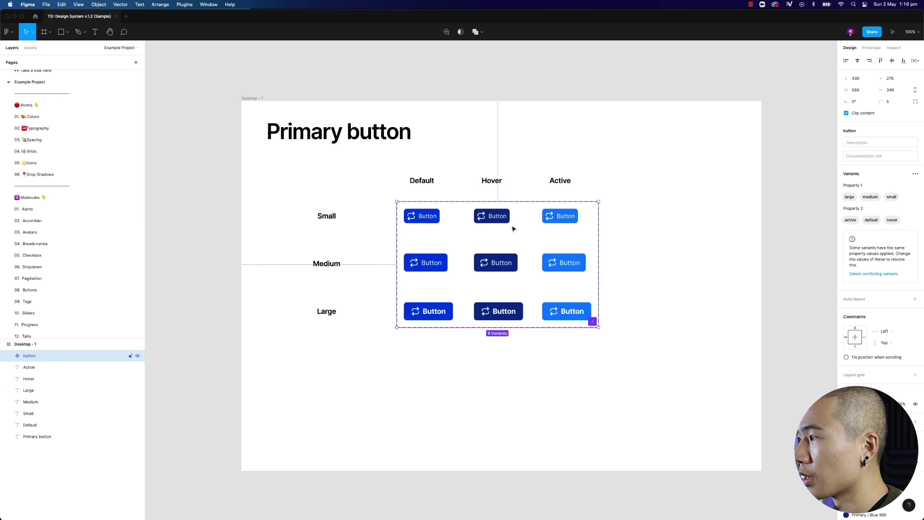
click(682, 257)
drag(682, 257, 644, 256)
Step: Search the assets for button and place an instance of the new button component beside the variant set on Desktop - 1
click(31, 48)
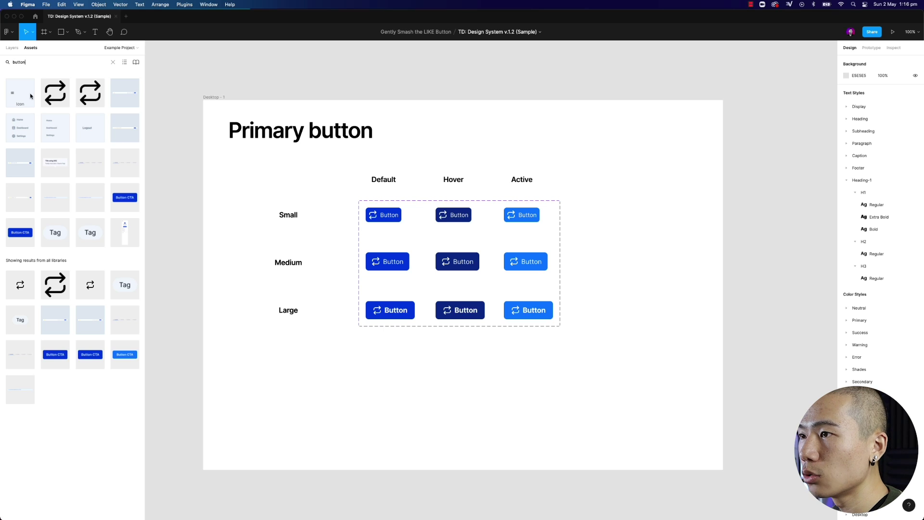
drag(158, 118, 664, 228)
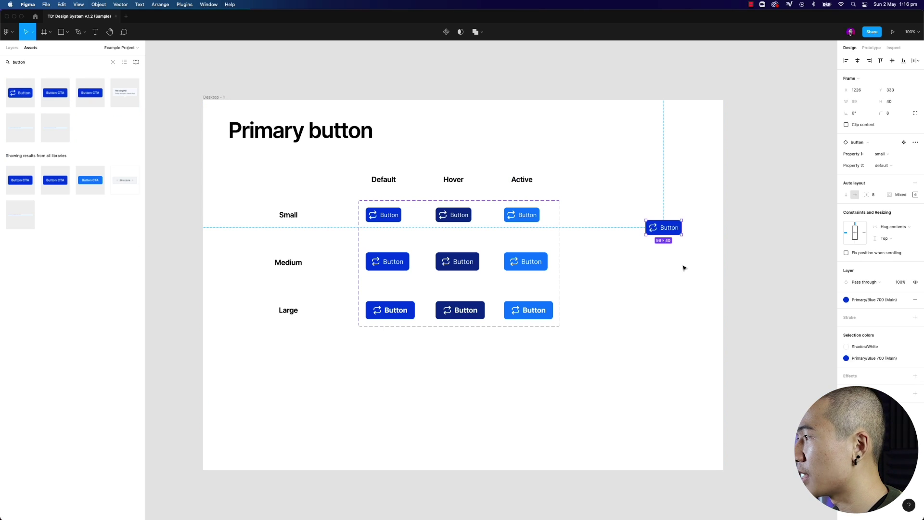
Step: Set the placed button instance's Property 1 to medium and Property 2 to active
click(890, 153)
click(893, 146)
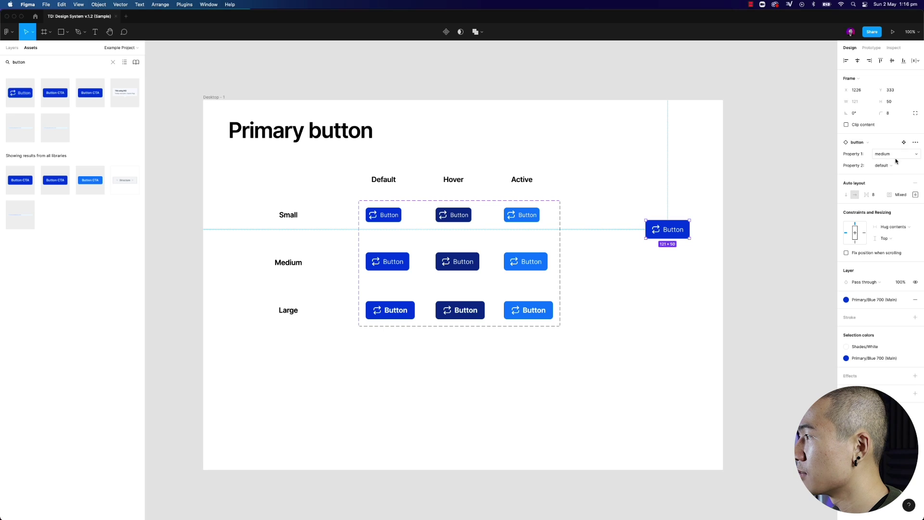
click(890, 167)
click(896, 160)
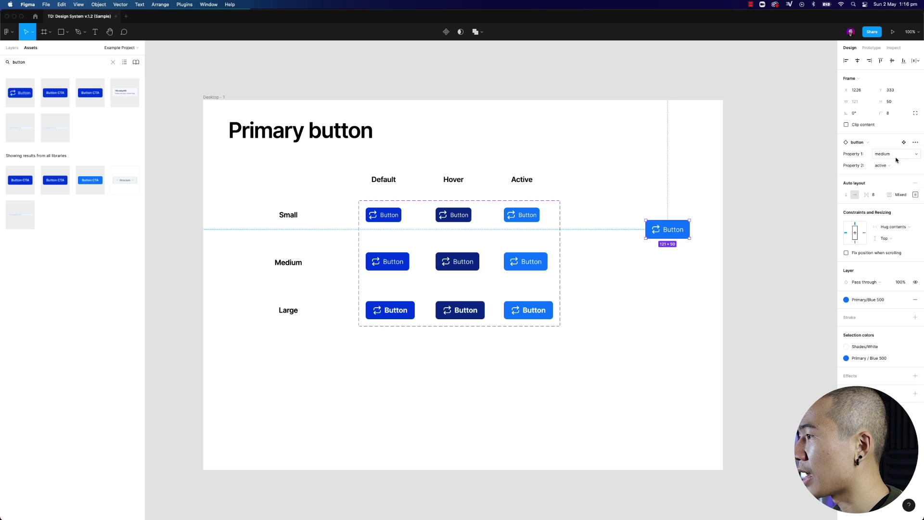
click(737, 247)
Step: Try the check and chevron-right Feather icons inside the placed button, settle on a cloud weather icon, and select the whole button instance
click(12, 47)
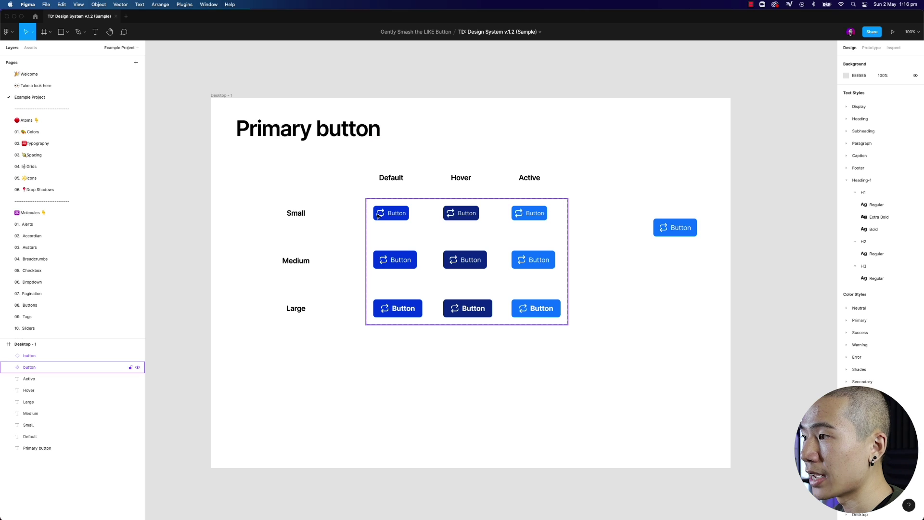
double_click(665, 230)
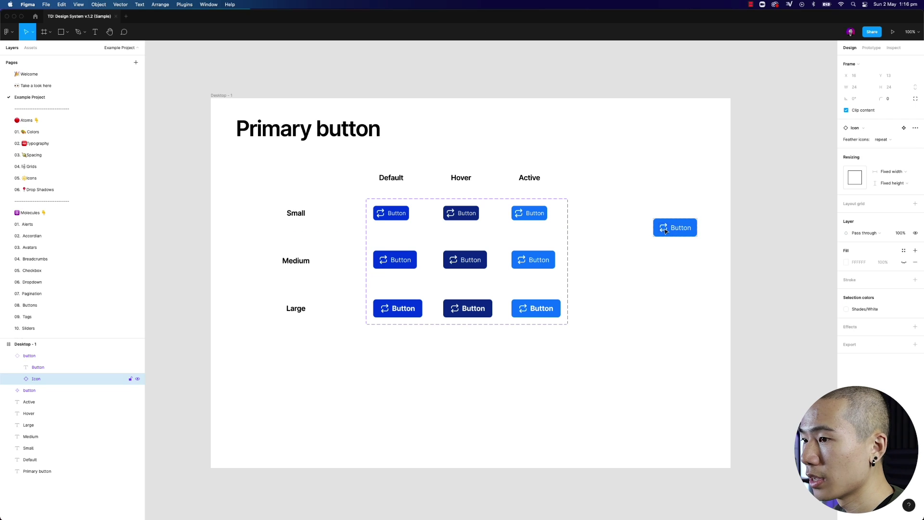
click(888, 141)
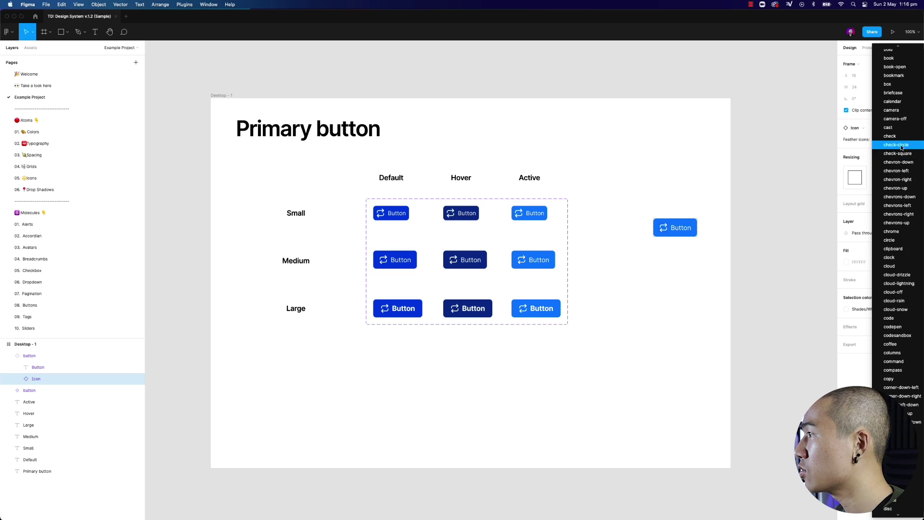
click(902, 141)
click(889, 141)
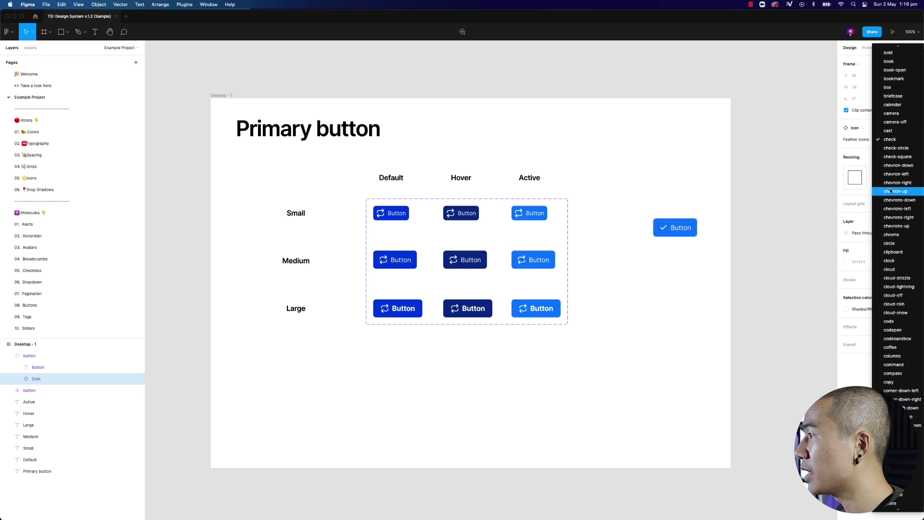
click(894, 181)
click(889, 139)
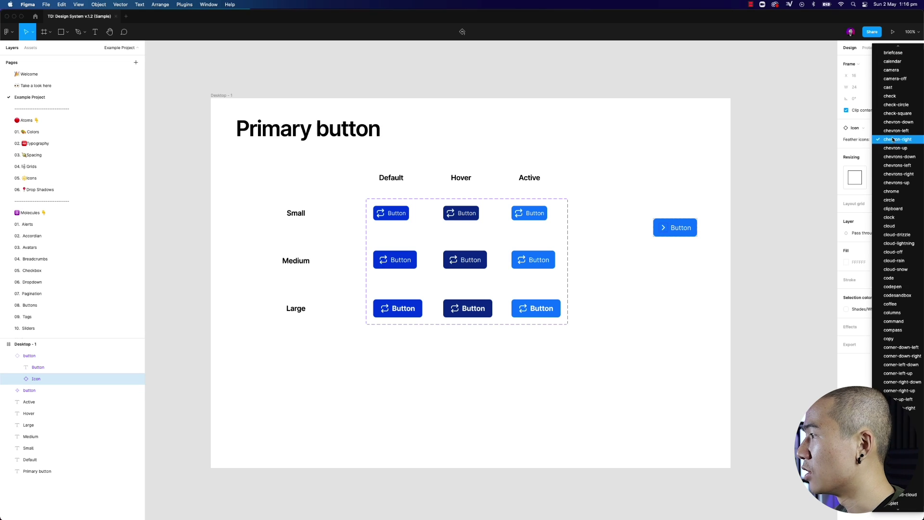
click(896, 265)
click(846, 321)
drag(789, 365, 750, 200)
click(751, 200)
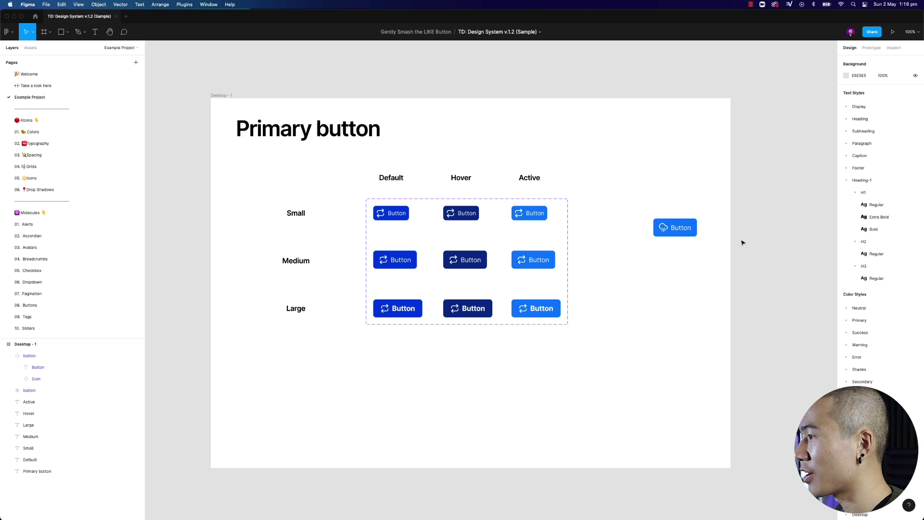
click(673, 231)
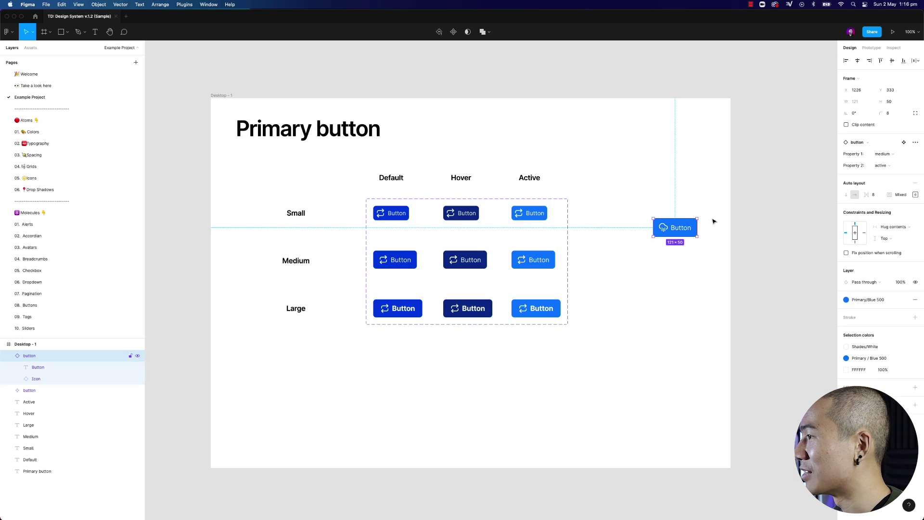